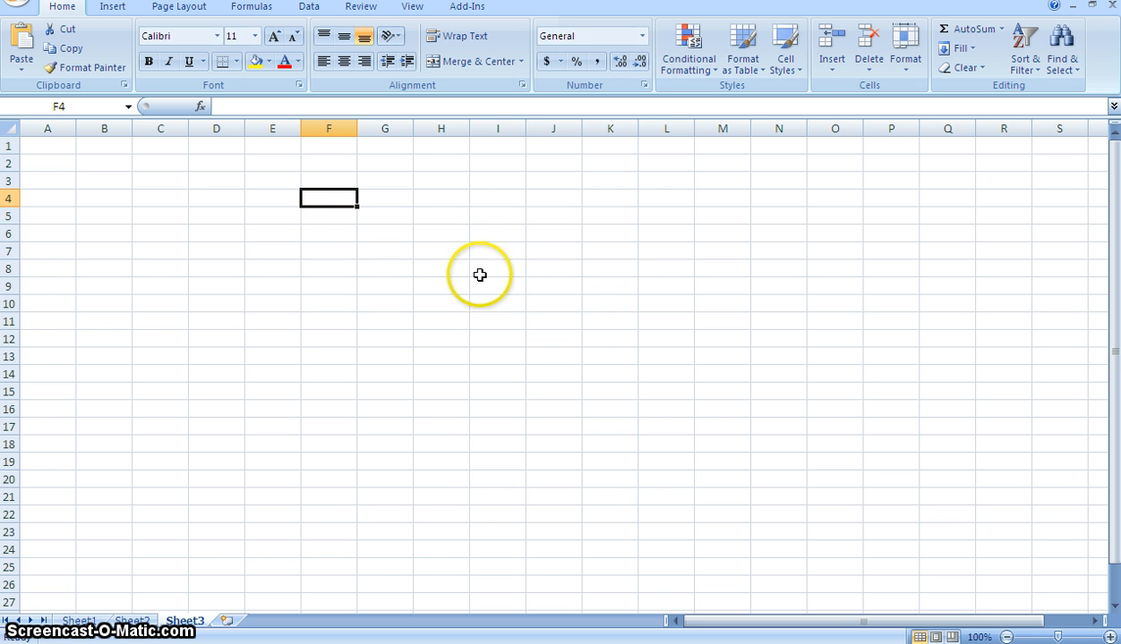
- Select whole columns one at a time, going from column F across to column M and back to column I
click(328, 128)
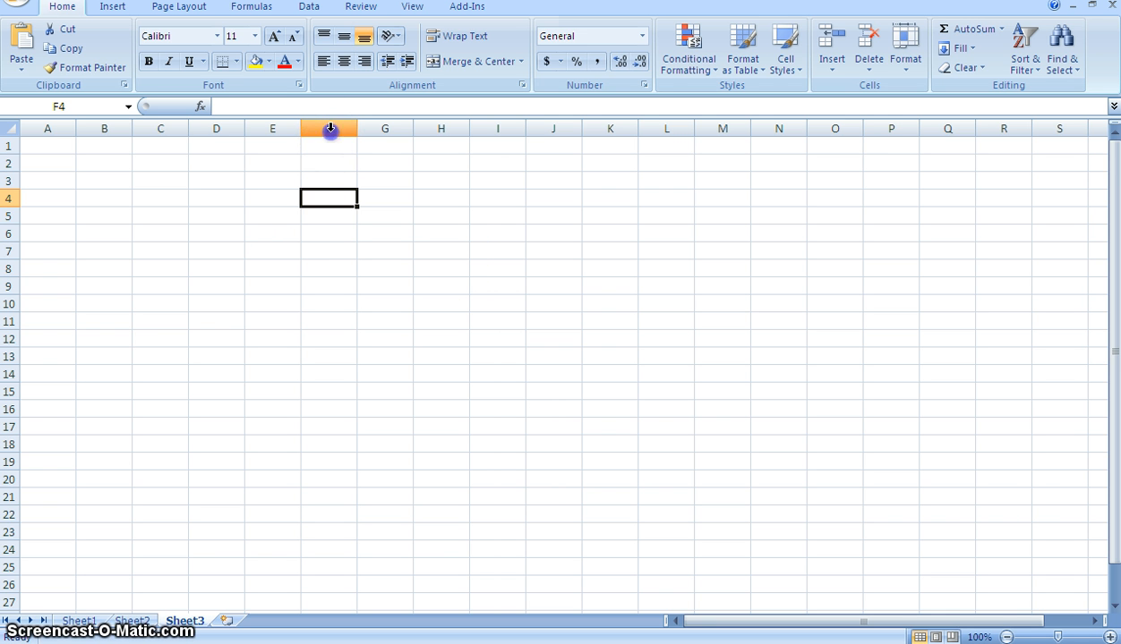
click(382, 128)
click(337, 128)
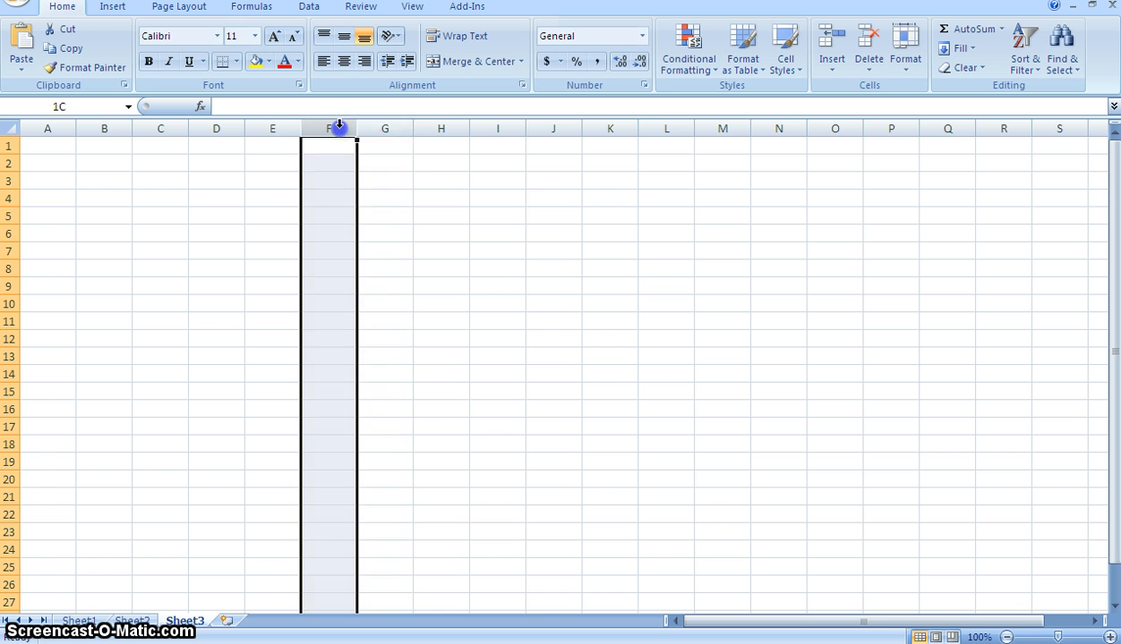
click(381, 130)
click(439, 128)
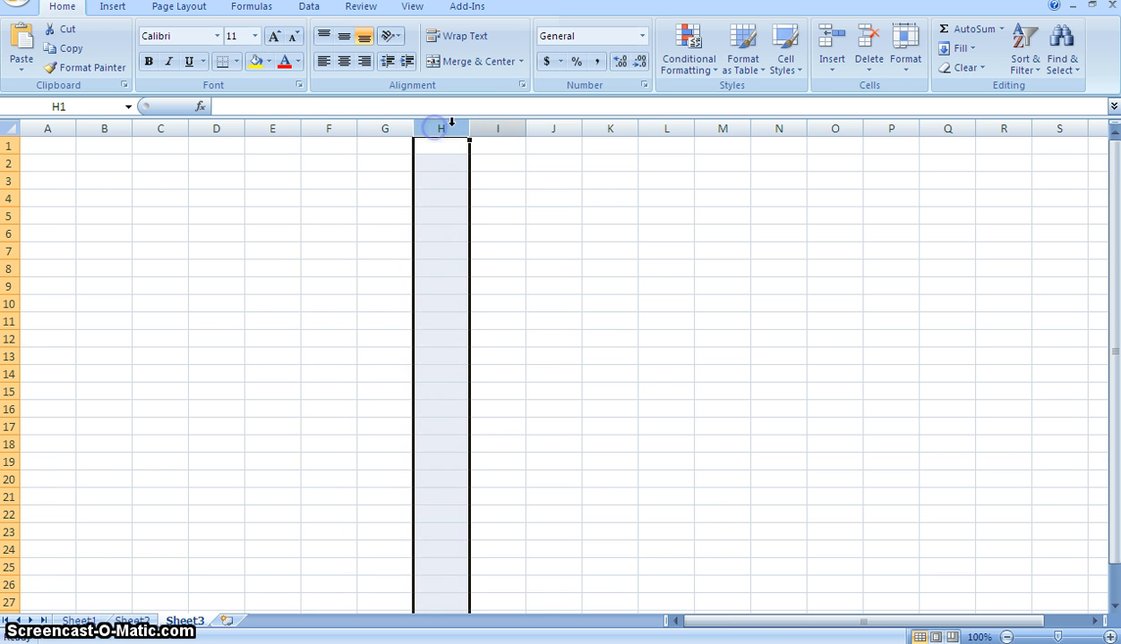
click(497, 129)
click(545, 128)
click(635, 127)
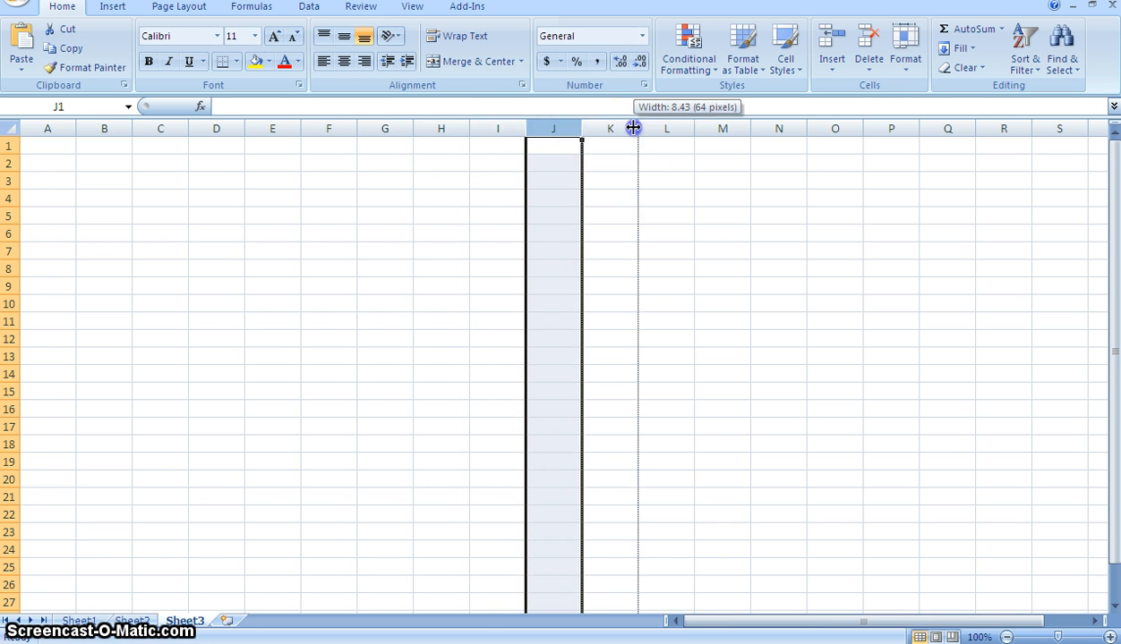
click(624, 128)
click(659, 128)
click(713, 128)
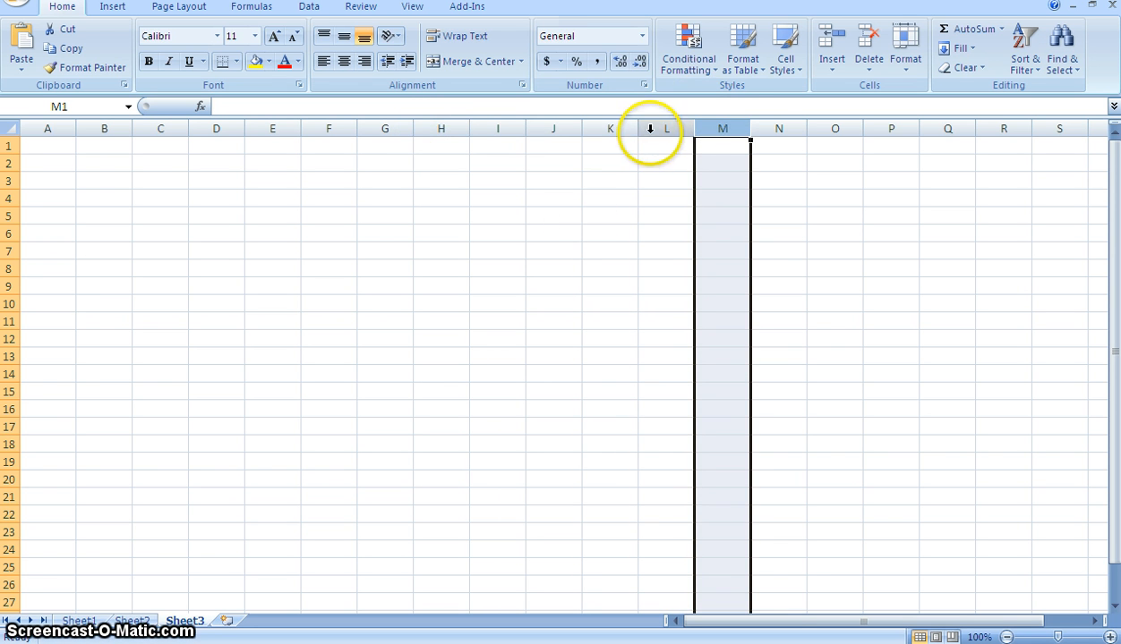
right_click(606, 125)
click(607, 128)
click(553, 128)
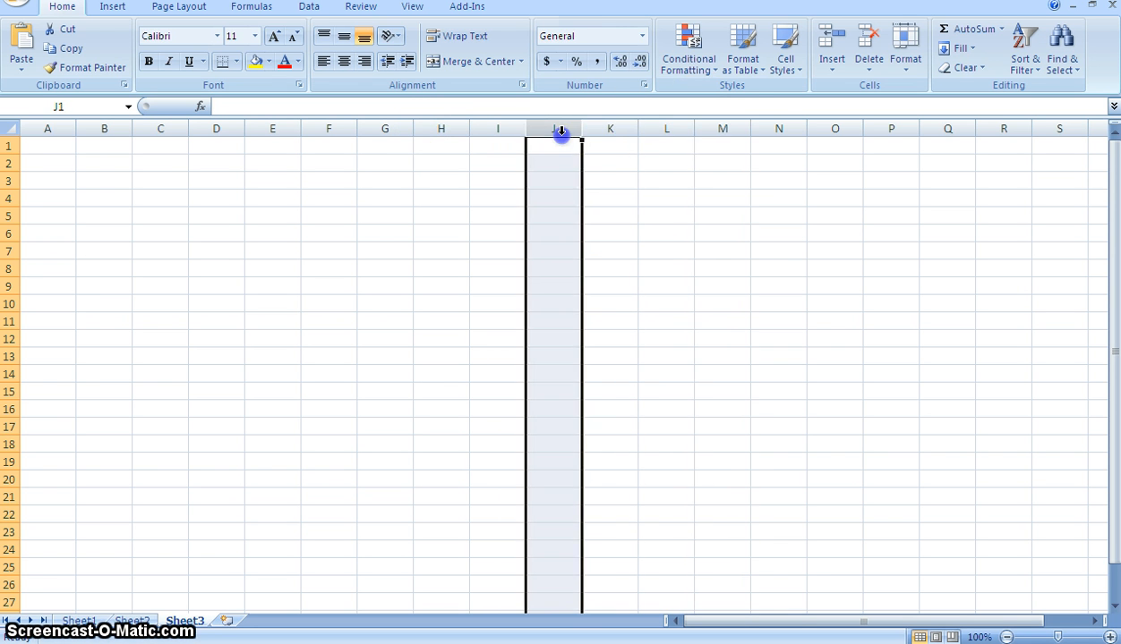
click(495, 130)
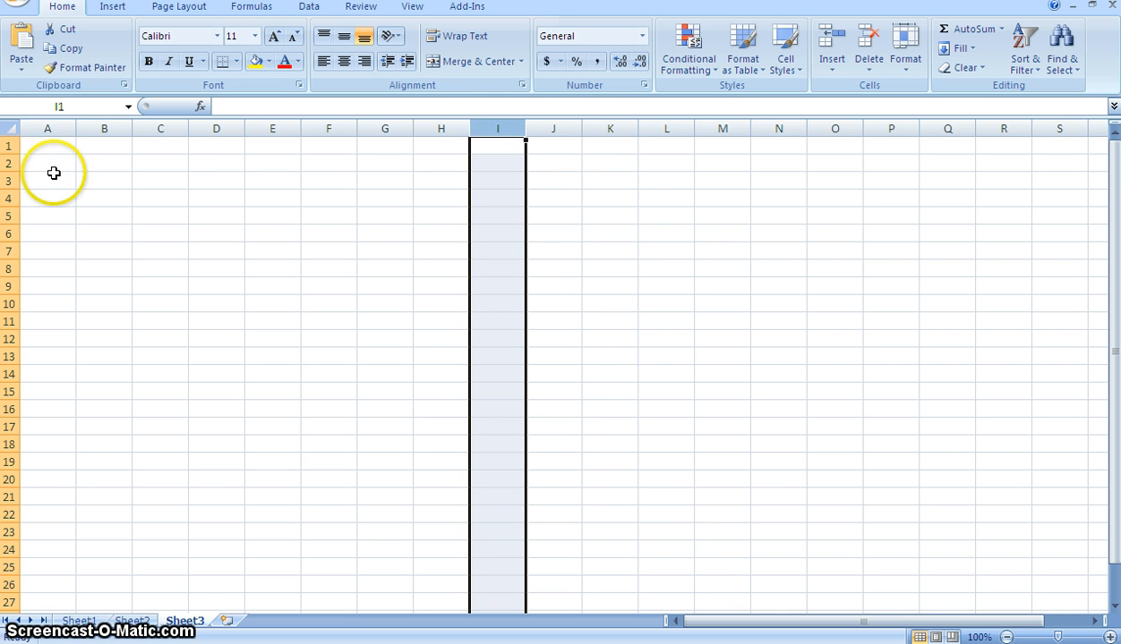
- Select whole rows one at a time from row 1 down to row 6, ending on cell A5
click(10, 147)
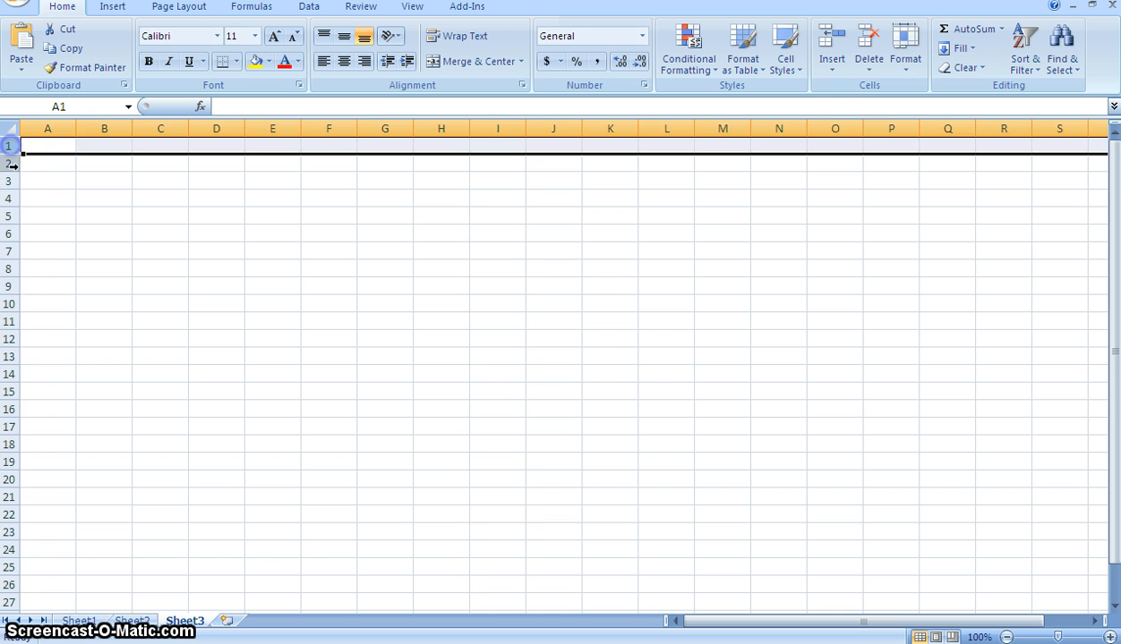
click(12, 165)
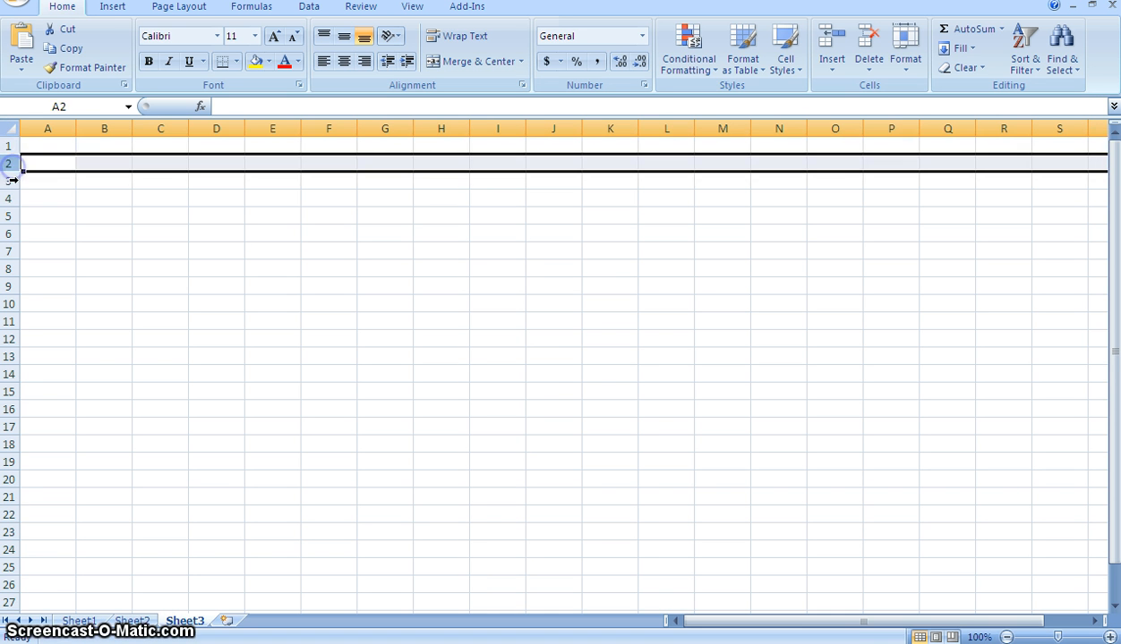
click(12, 180)
click(10, 198)
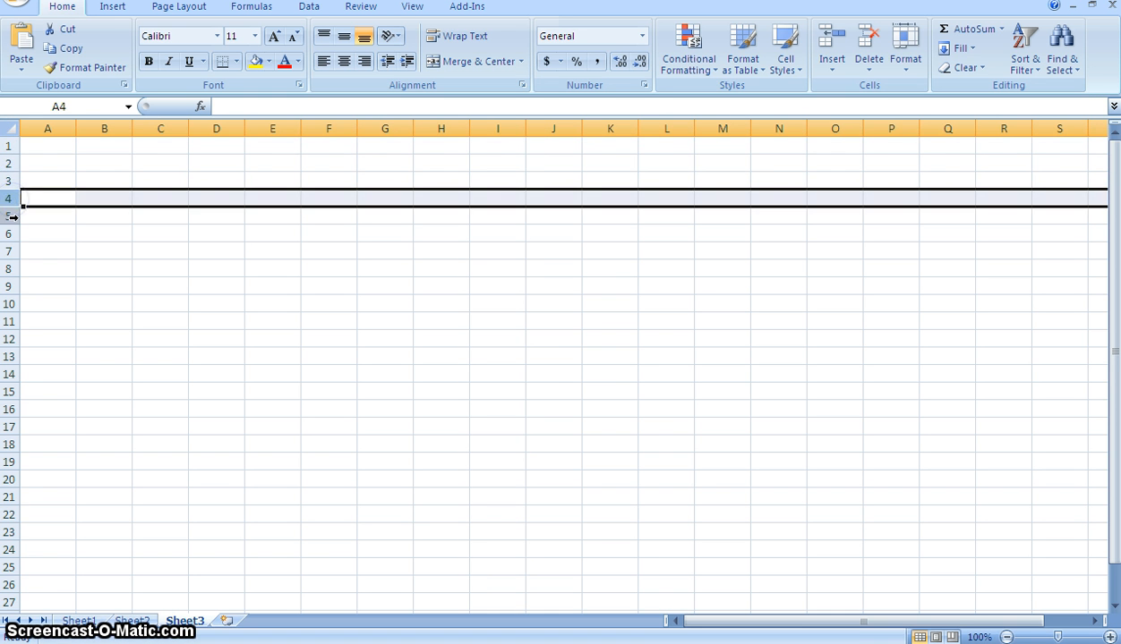
click(11, 217)
click(11, 234)
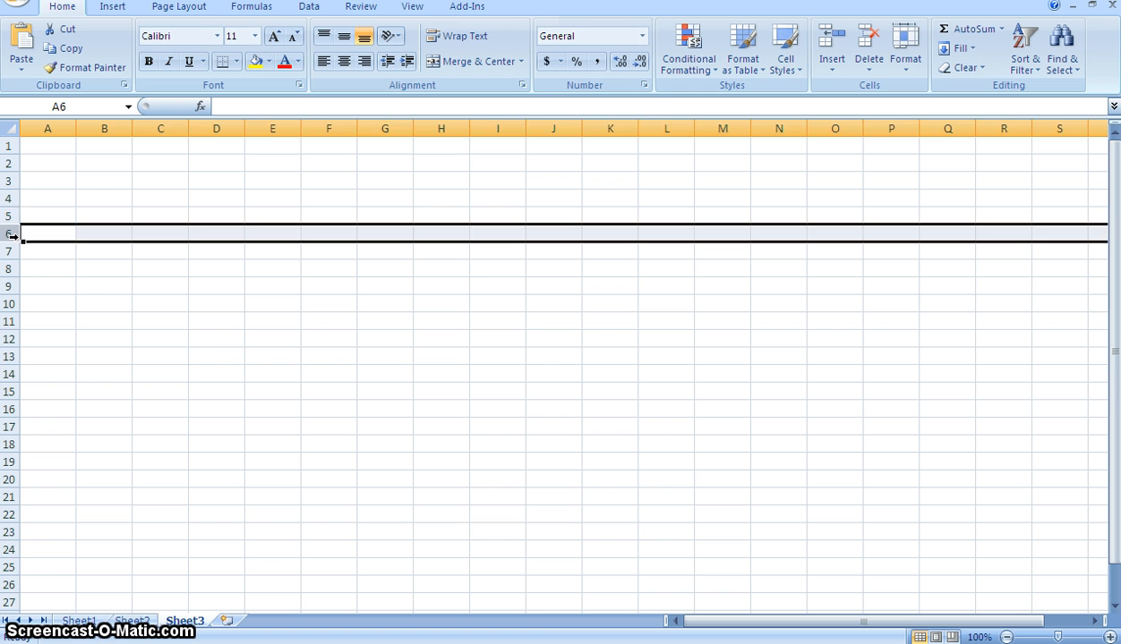
key(Up)
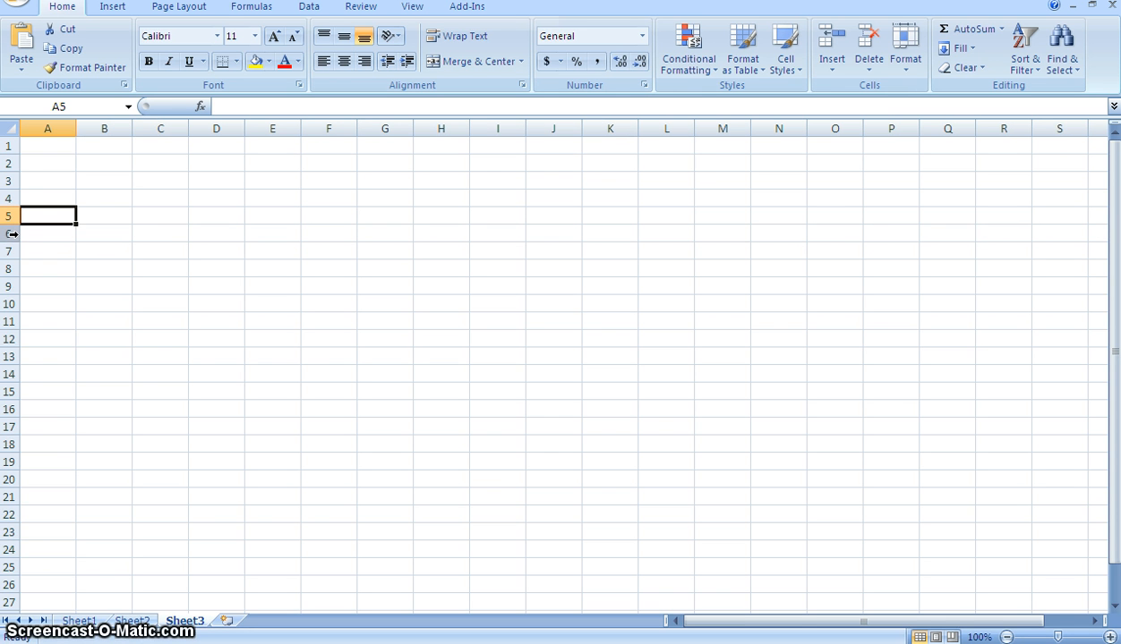
- Select the whole of column G and the whole of row 4 in turn, ending on cell D8
click(385, 128)
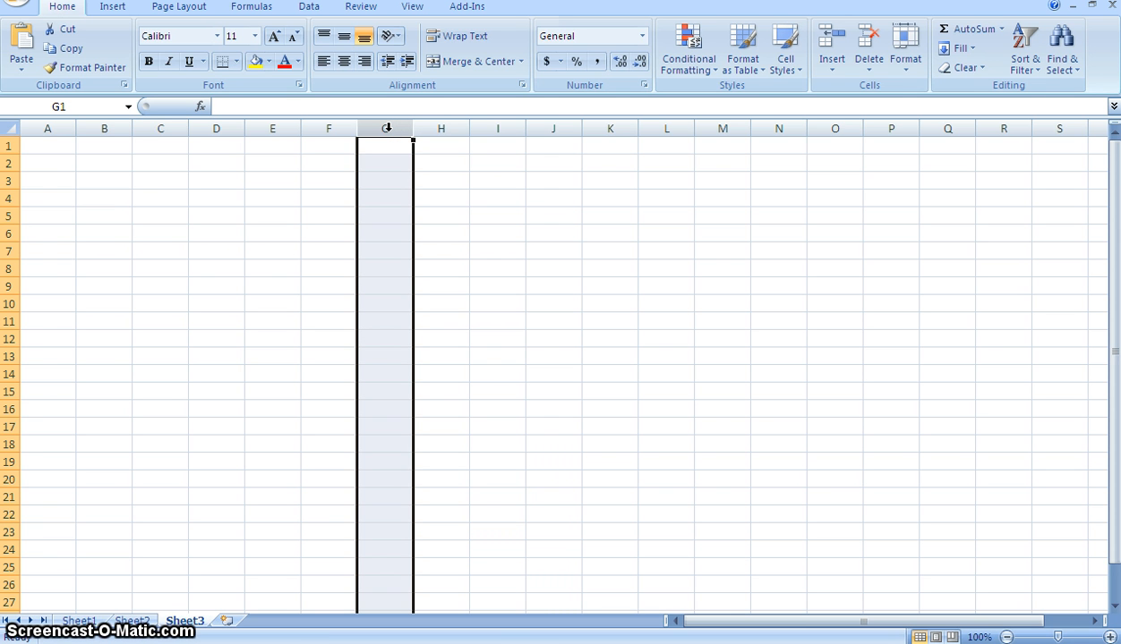
click(12, 198)
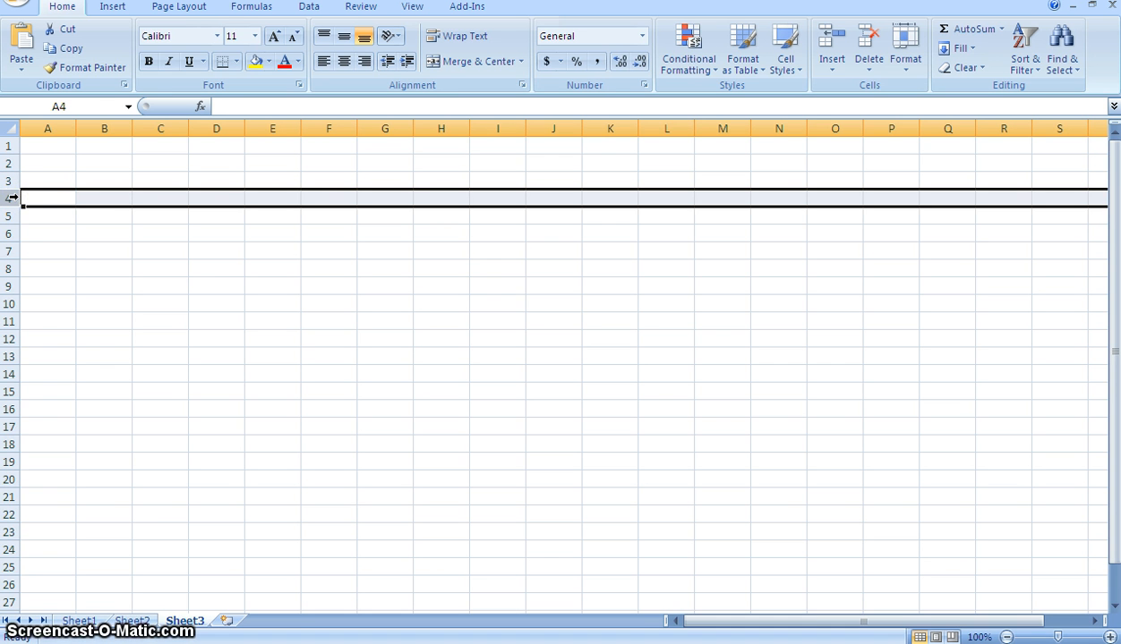
click(218, 267)
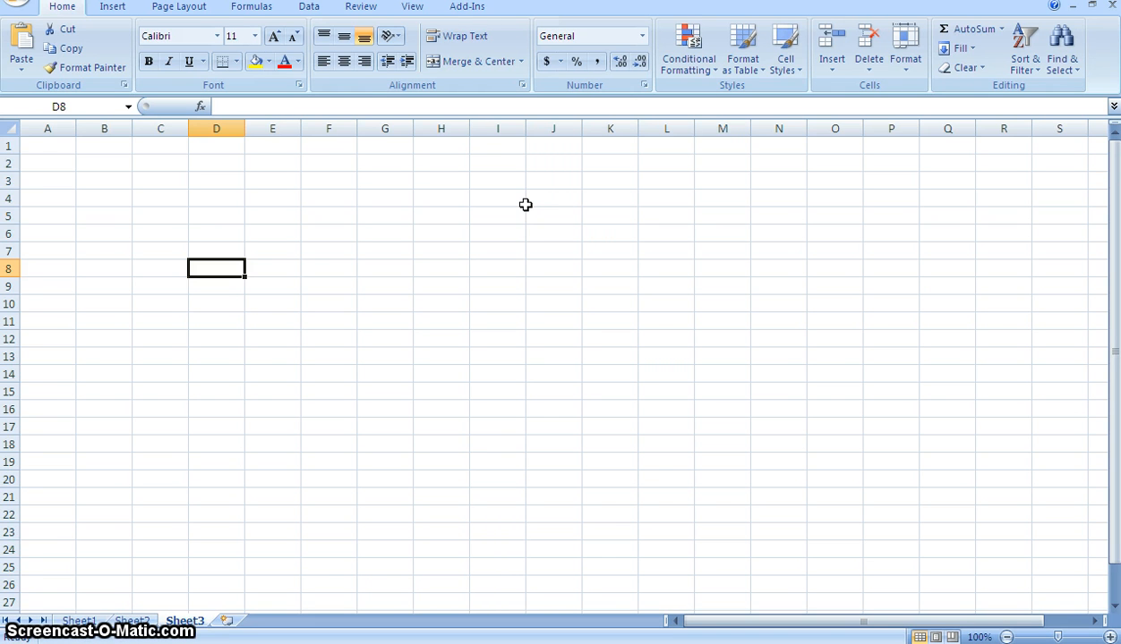
- Enter the text "cell" in cell H4 and erase it again
click(441, 202)
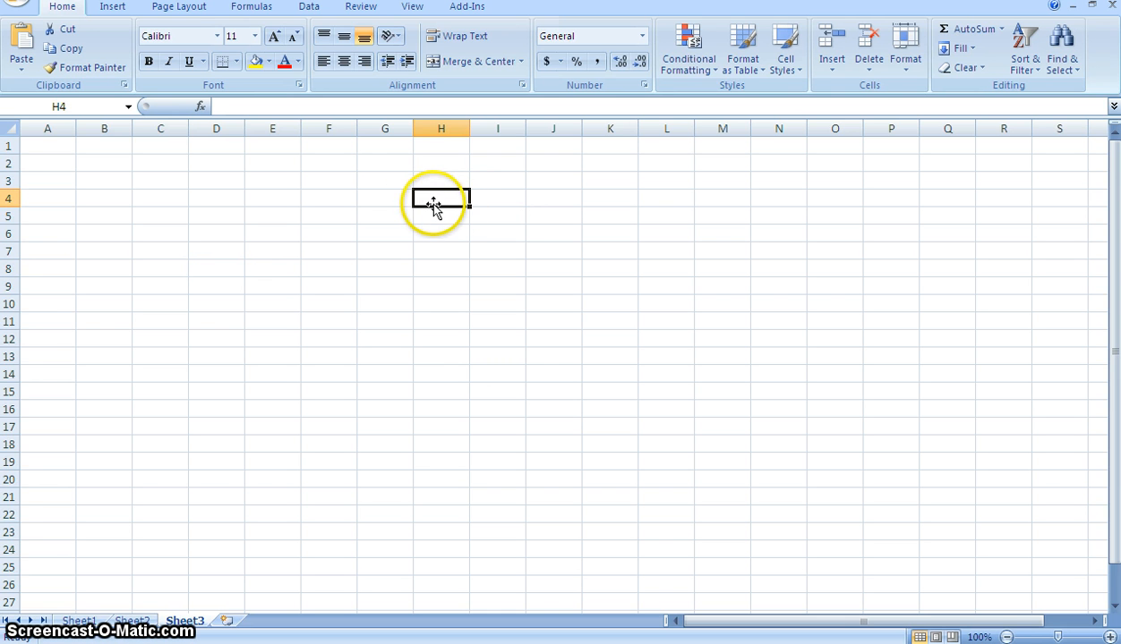
text(cell)
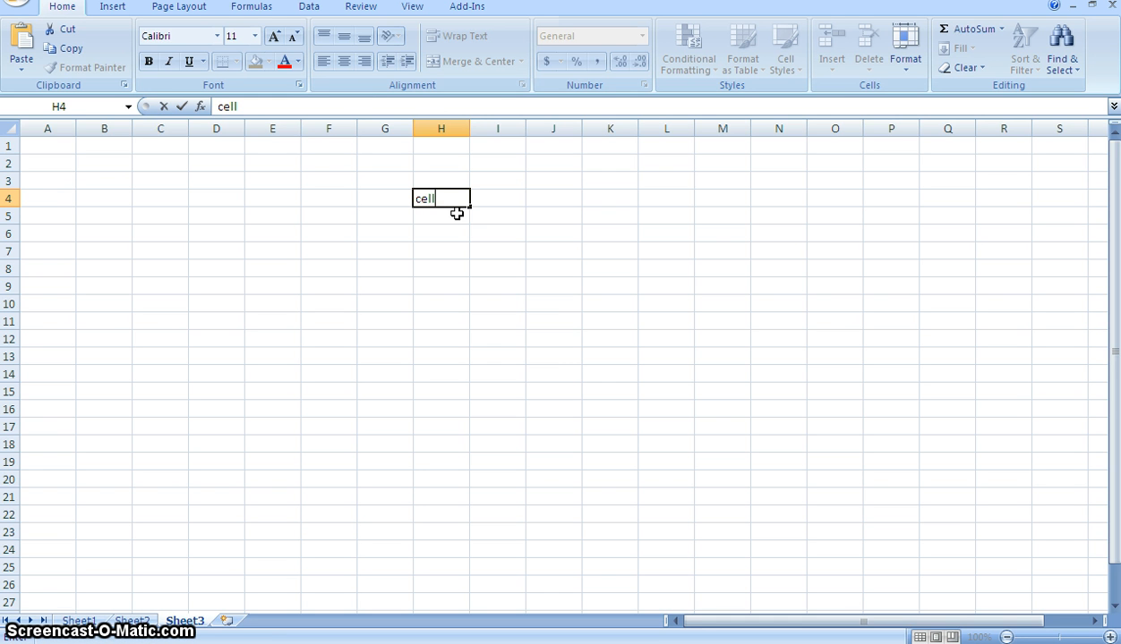
key(BackSpace)
key(BackSpace)
key(BackSpace)
key(BackSpace)
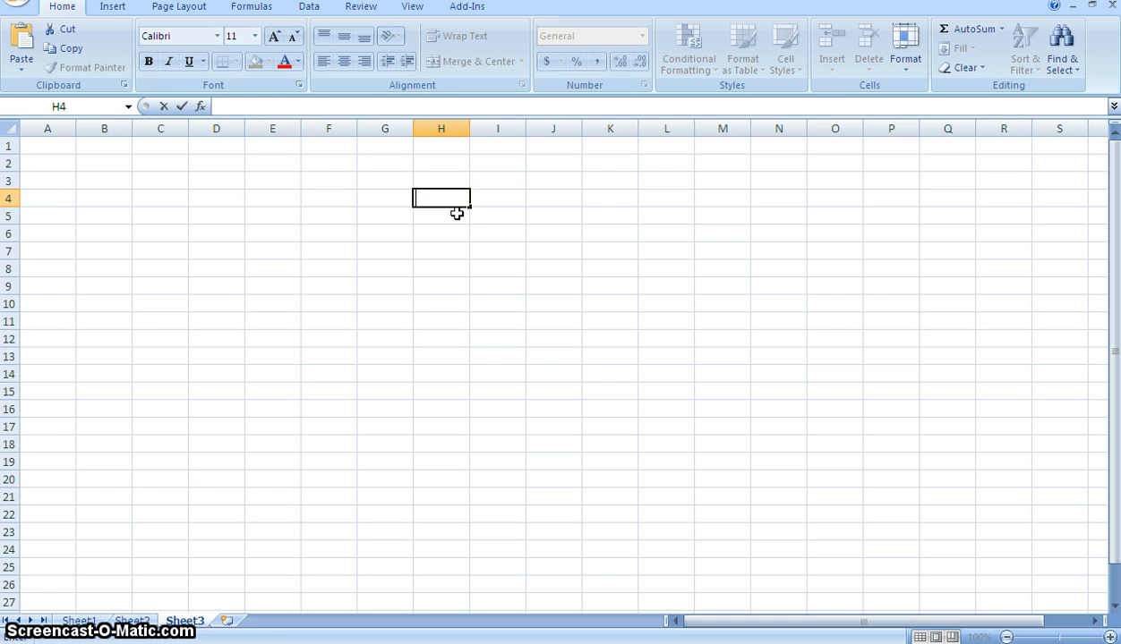
- Enter the text "cell" in cell G4 and erase it again
click(398, 196)
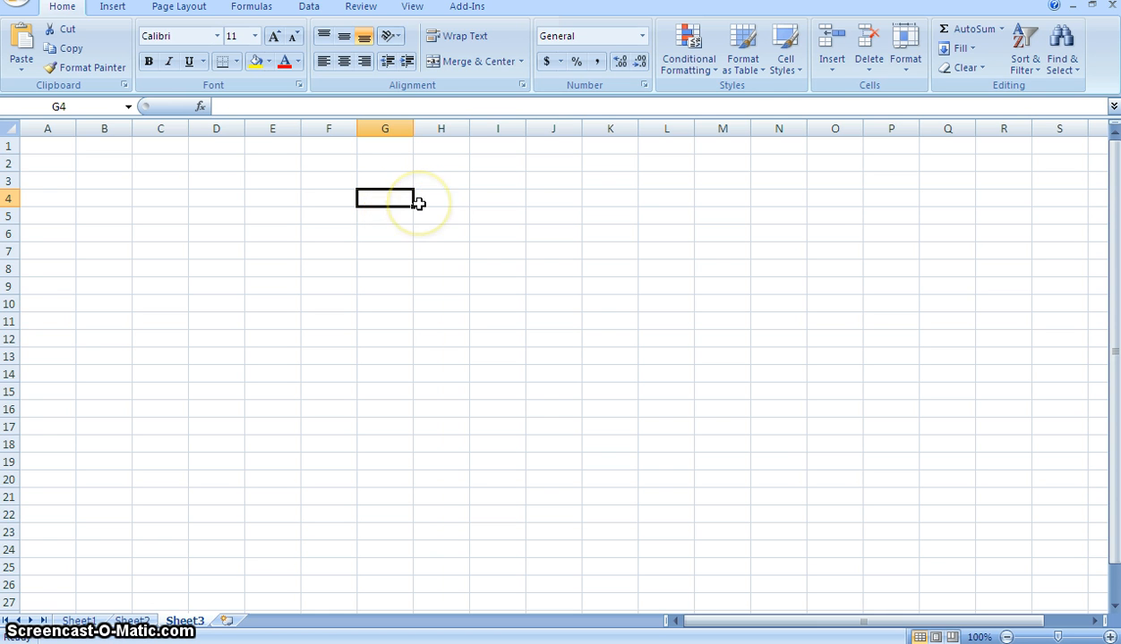
text(cell)
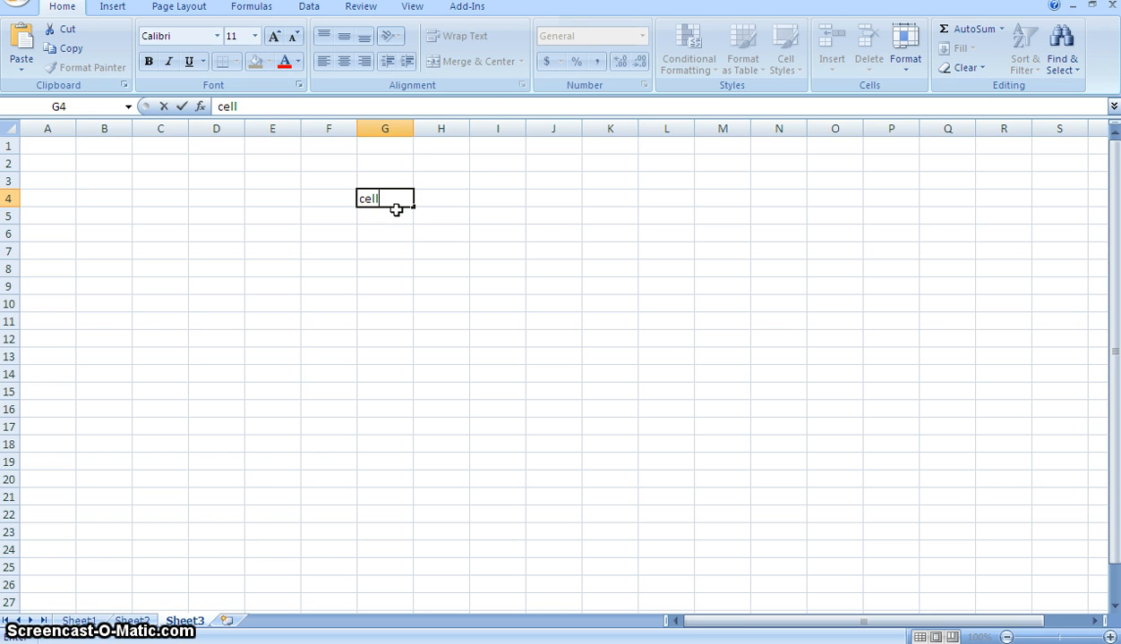
key(BackSpace)
key(BackSpace)
key(BackSpace)
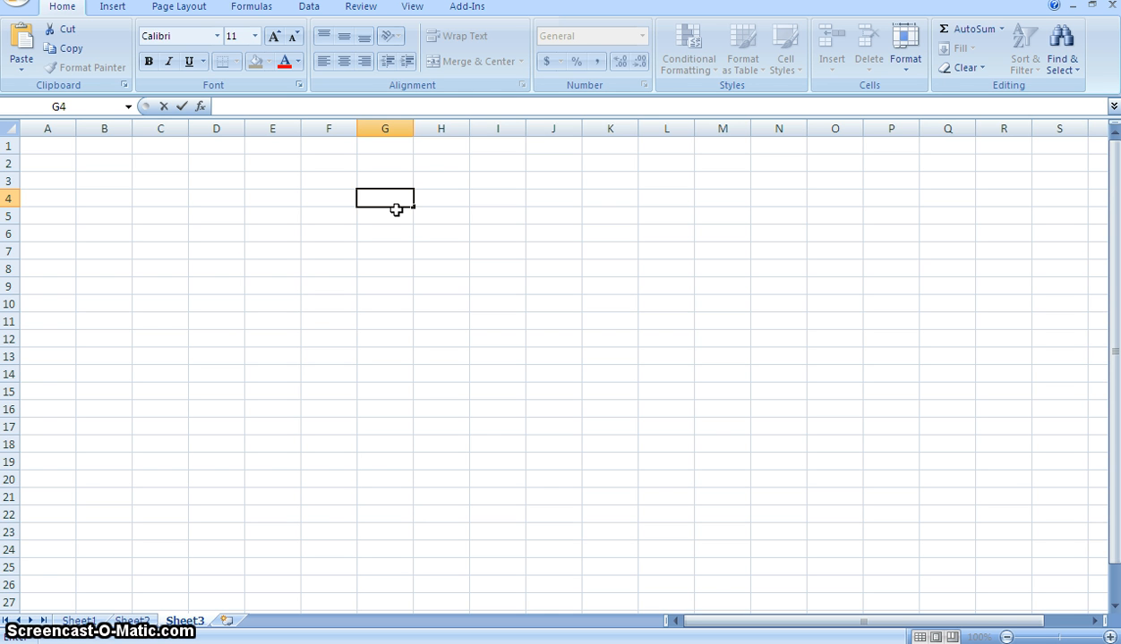
- Leave text editing in cell G4 and fill that cell with yellow
click(392, 204)
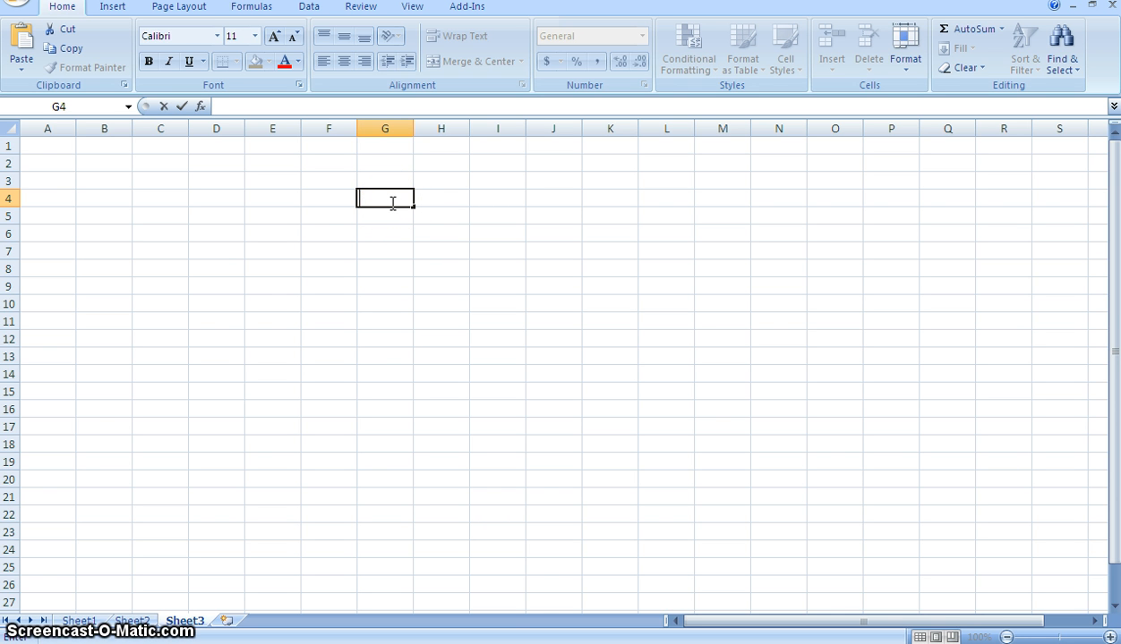
click(397, 203)
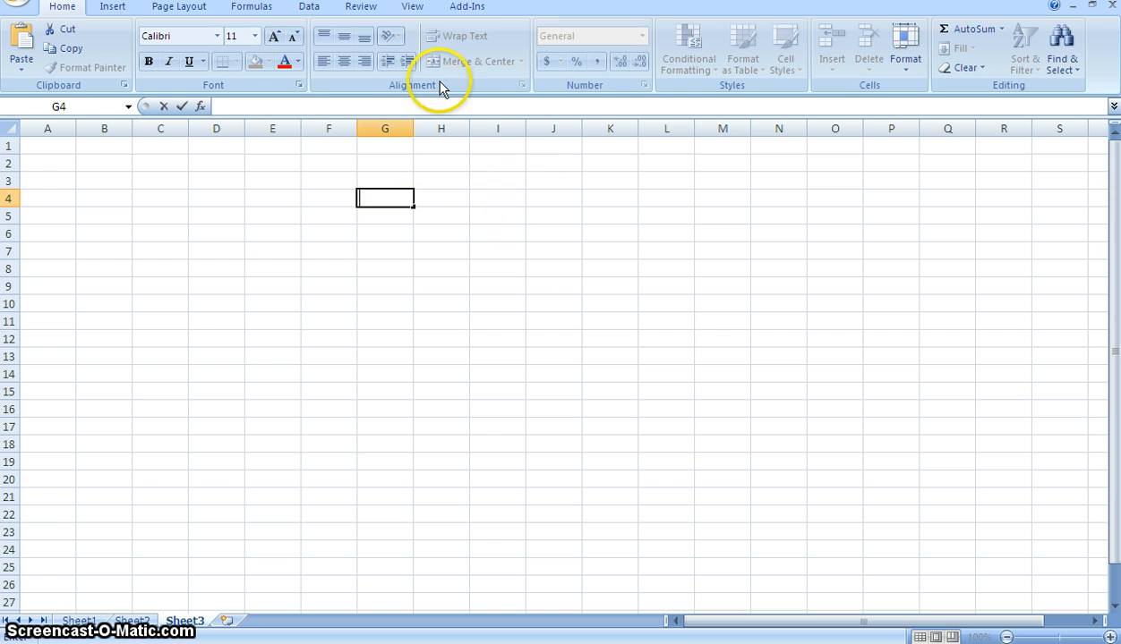
click(265, 70)
click(375, 243)
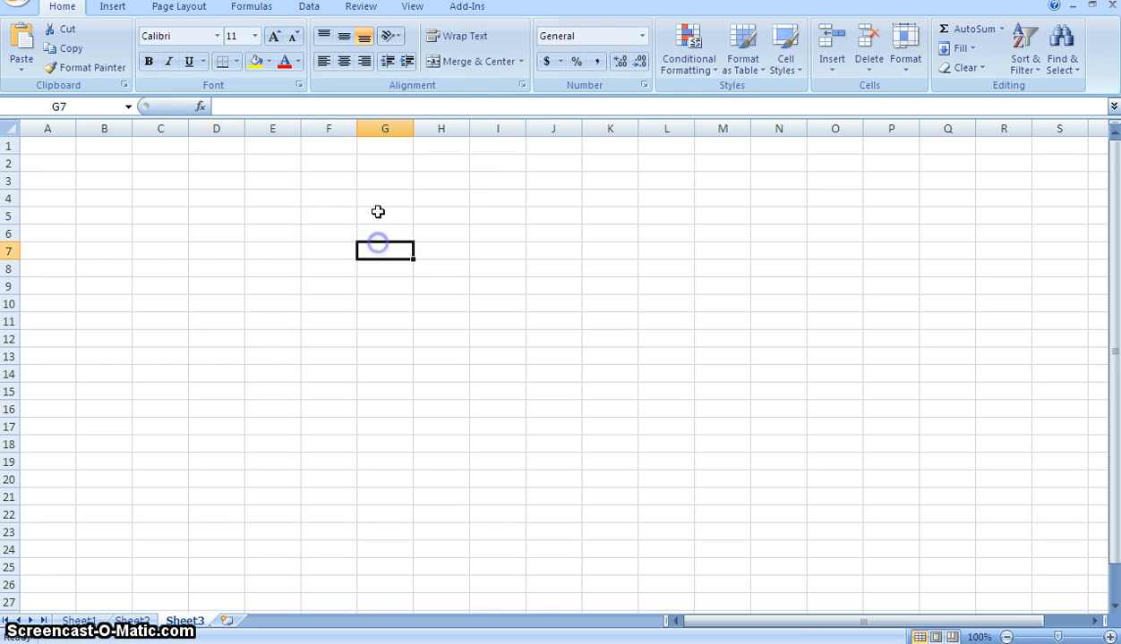
click(375, 210)
click(263, 72)
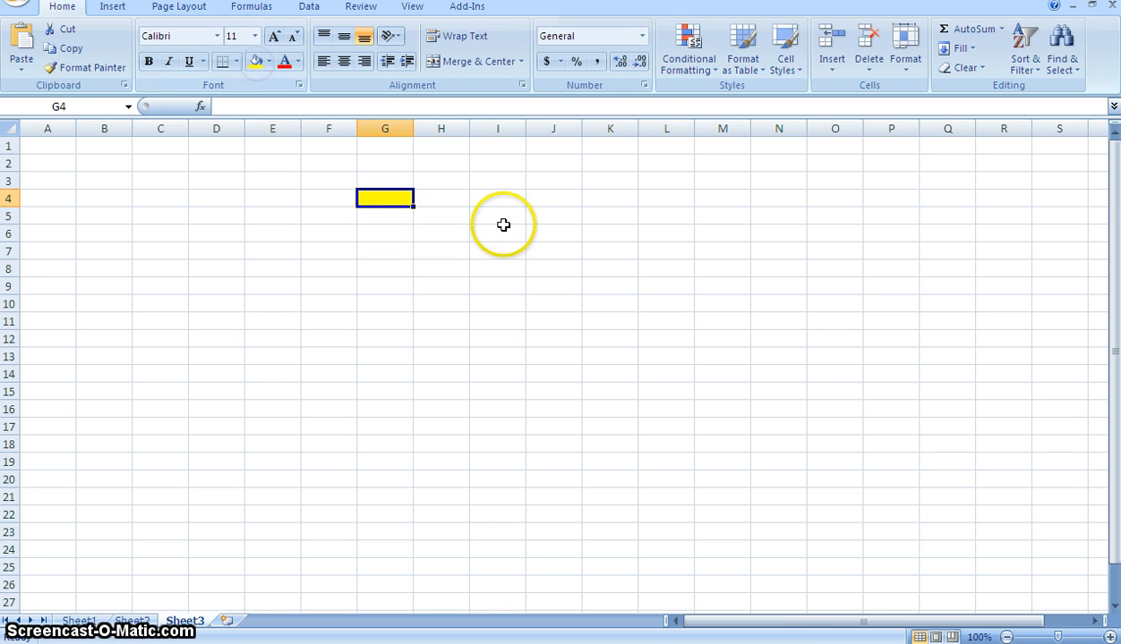
- Fill cell I4 with the standard colour Blue and move the selection to cell H9
click(503, 198)
click(268, 60)
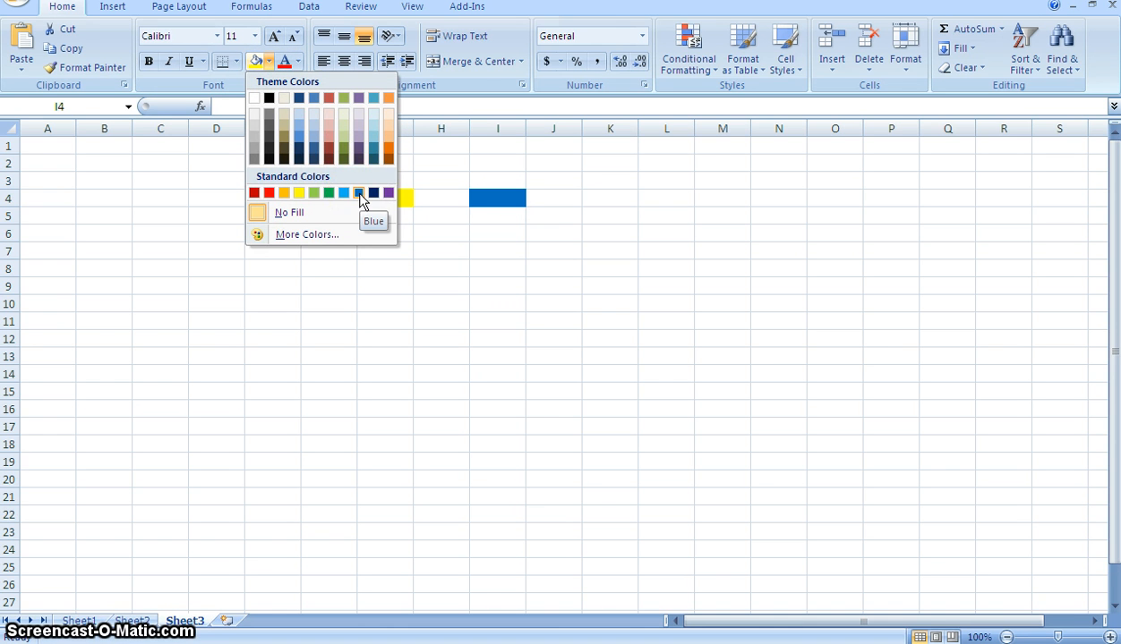
click(361, 193)
click(441, 283)
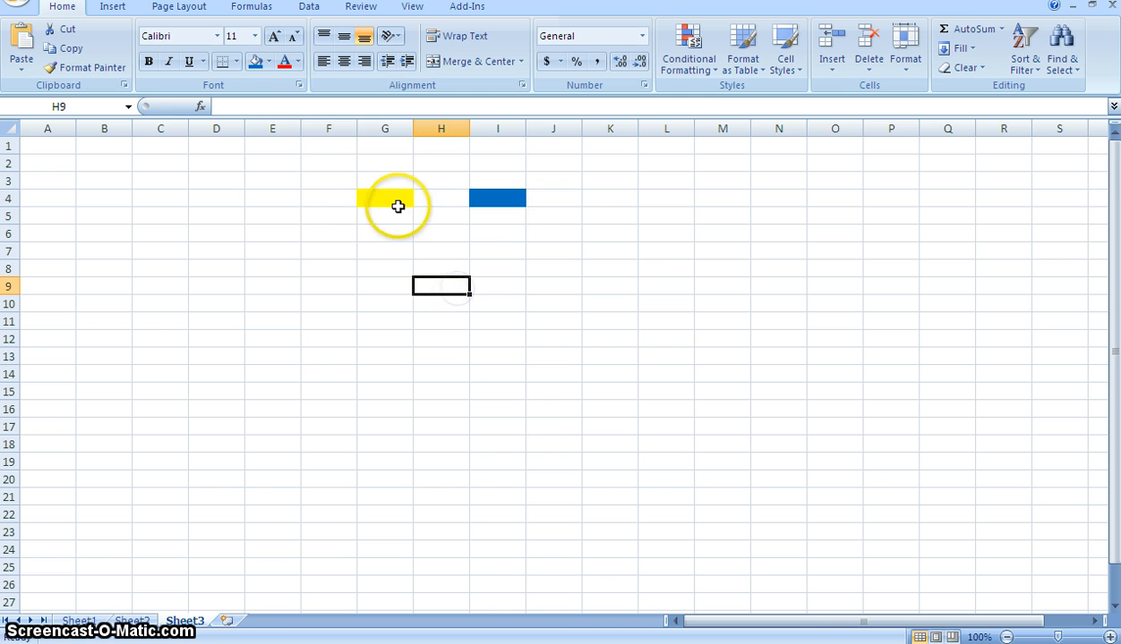
- Select the yellow cell G4 and the blue cell I4 alternately to compare their positions, ending on G4
click(396, 203)
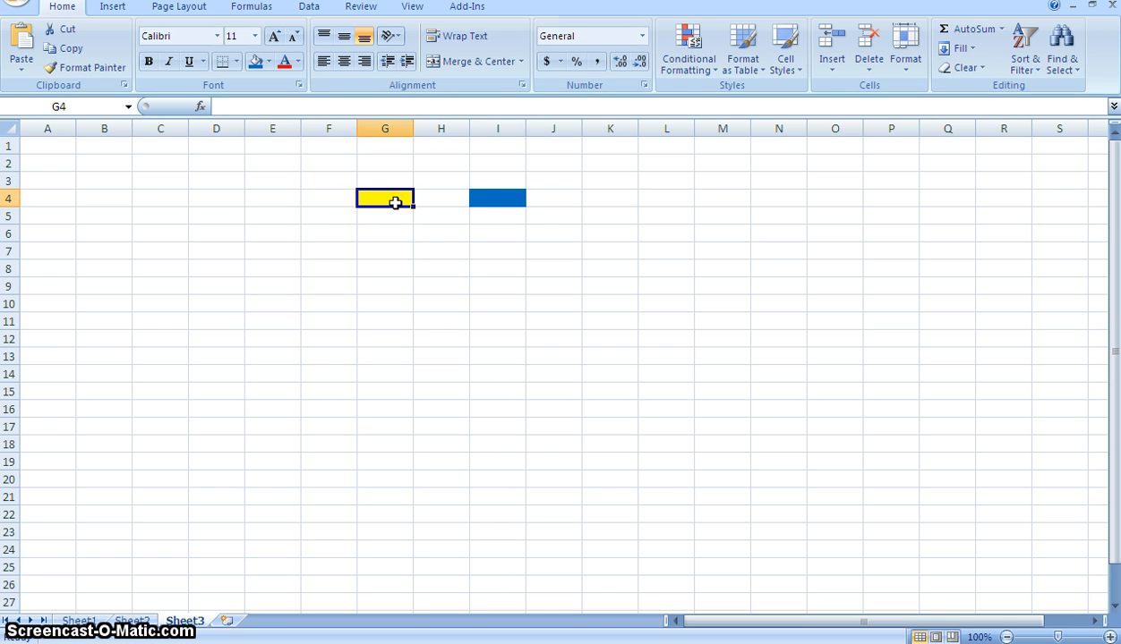
click(489, 202)
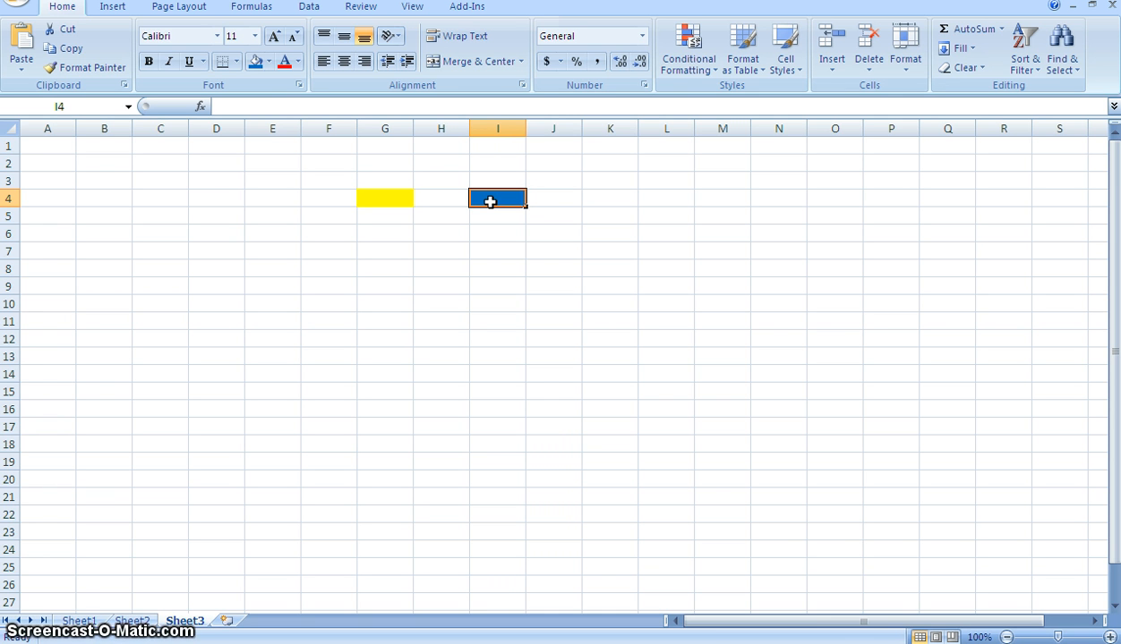
click(407, 197)
click(395, 196)
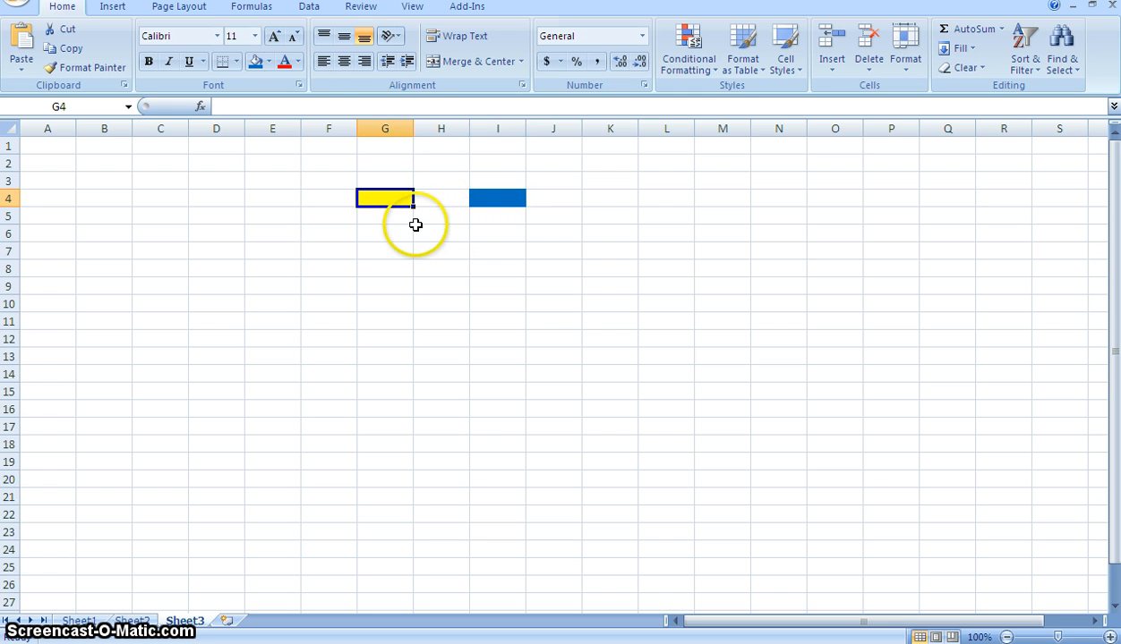
click(495, 201)
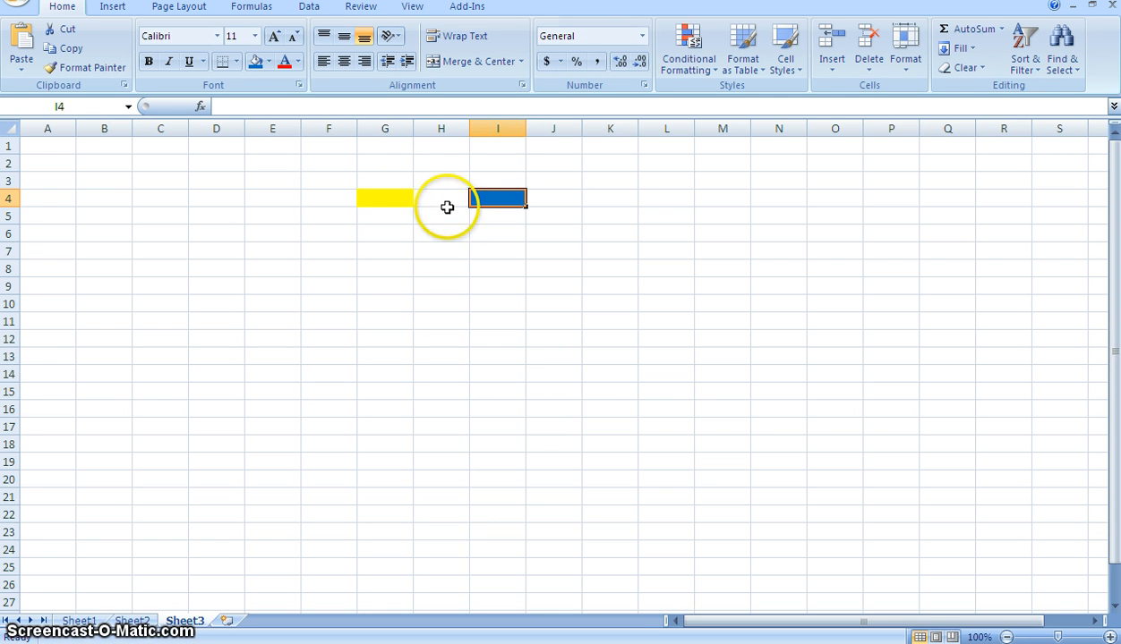
click(392, 200)
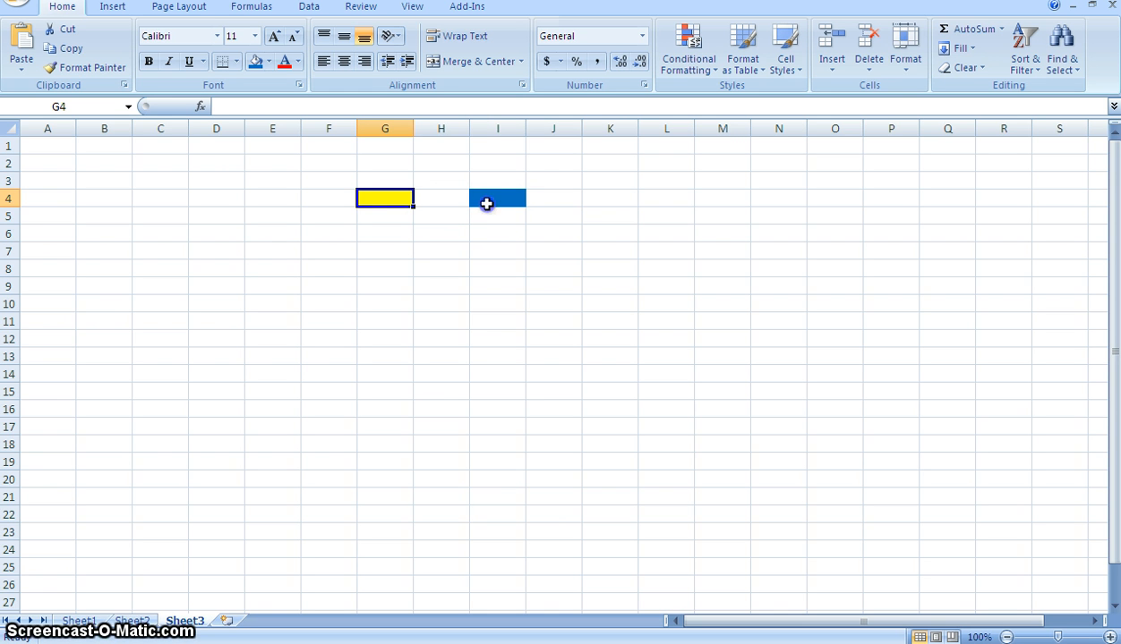
click(486, 204)
click(394, 201)
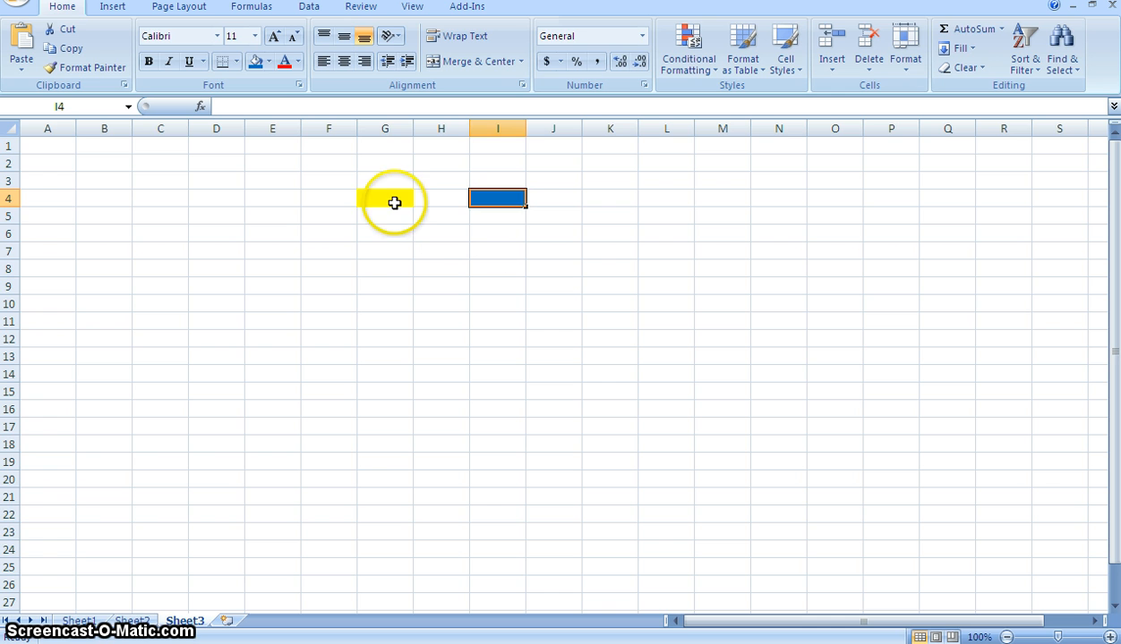
click(487, 204)
click(420, 199)
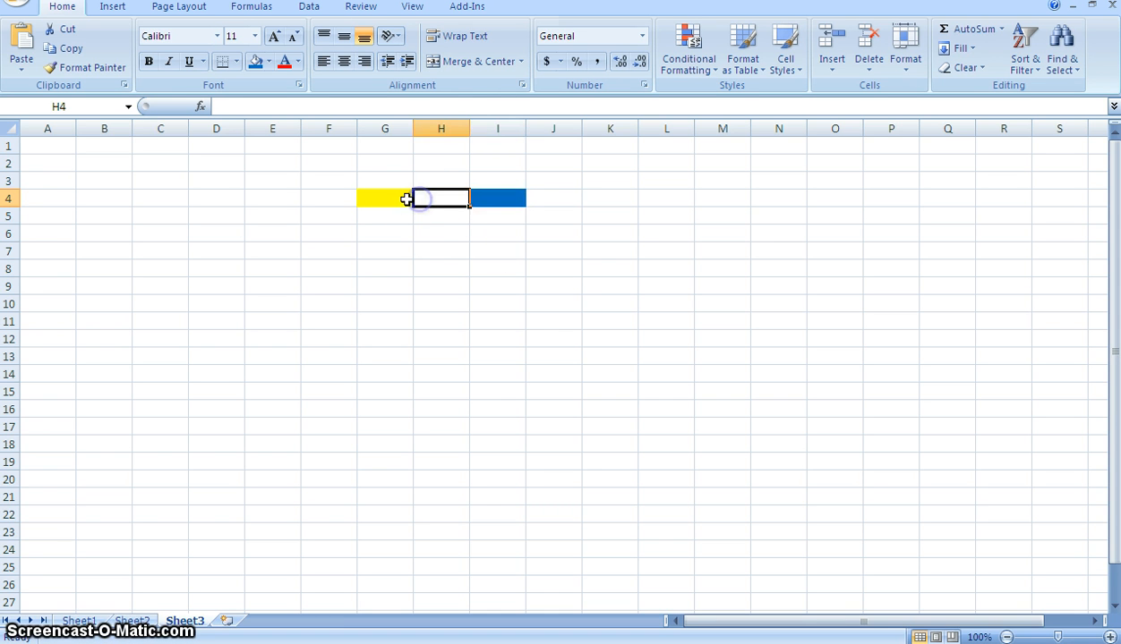
click(405, 199)
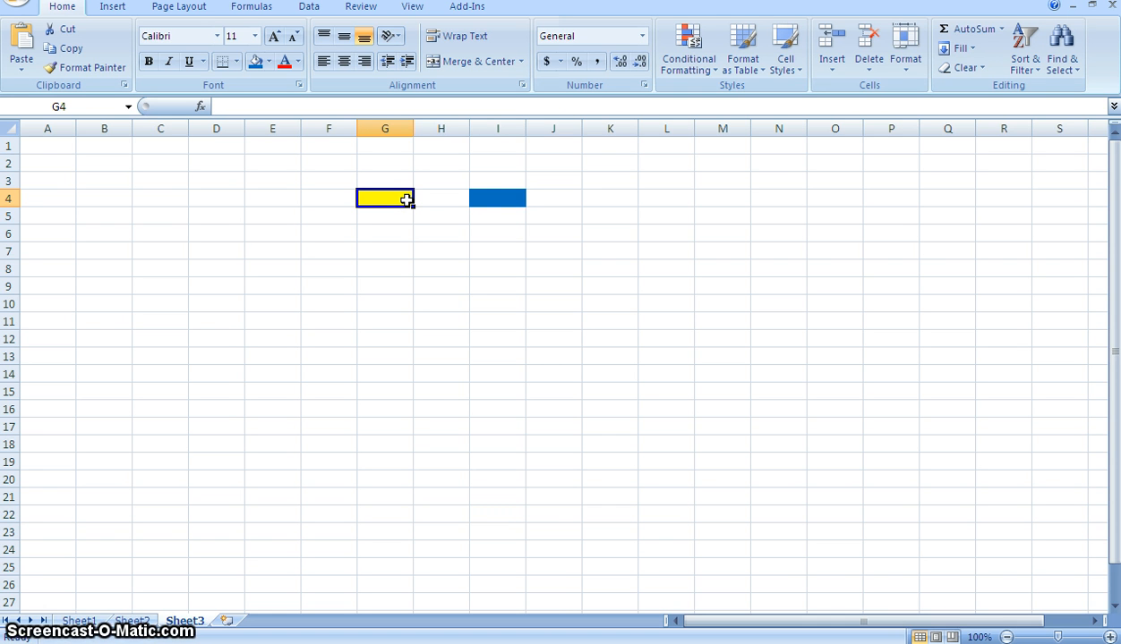
- Compare the yellow cell G4 with the blue cell I4 by selecting them in turn
click(480, 200)
click(380, 199)
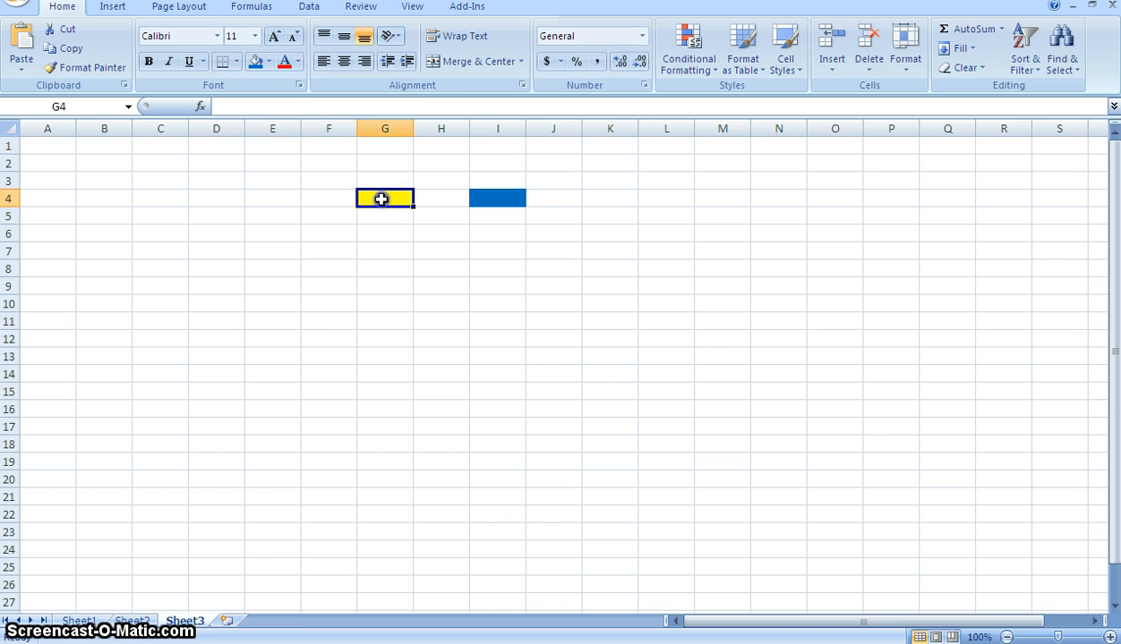
click(393, 235)
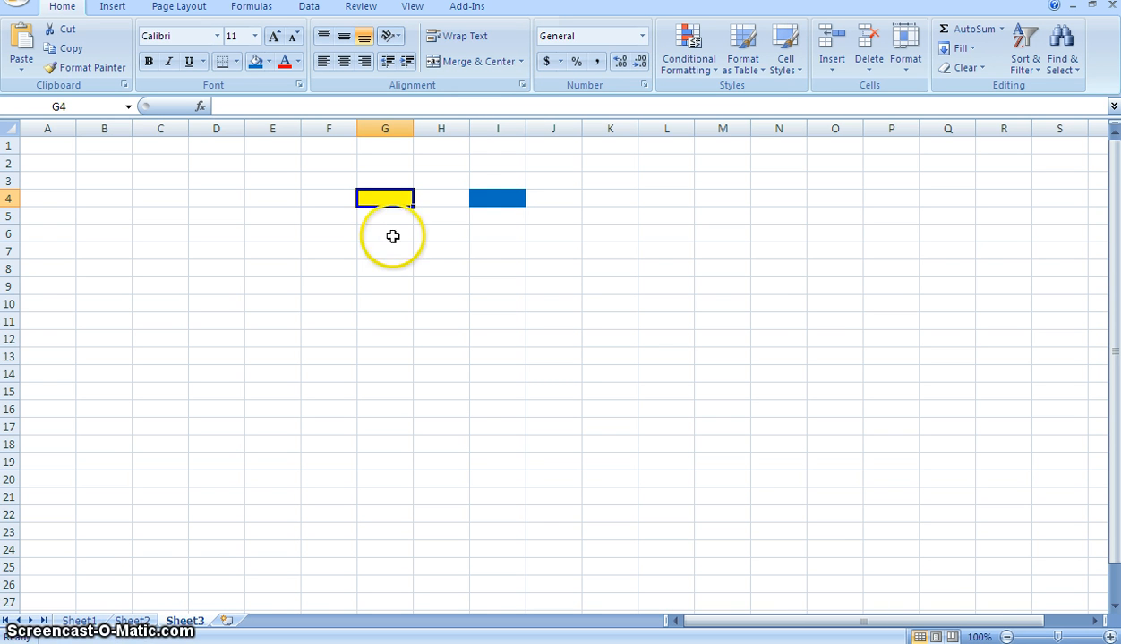
click(393, 201)
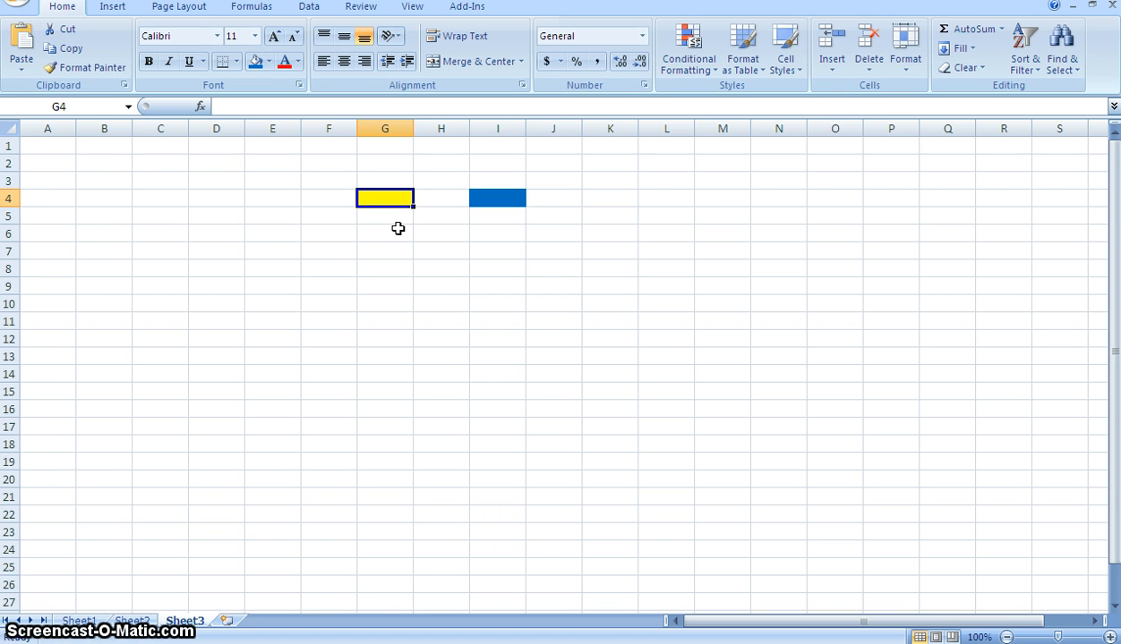
click(472, 197)
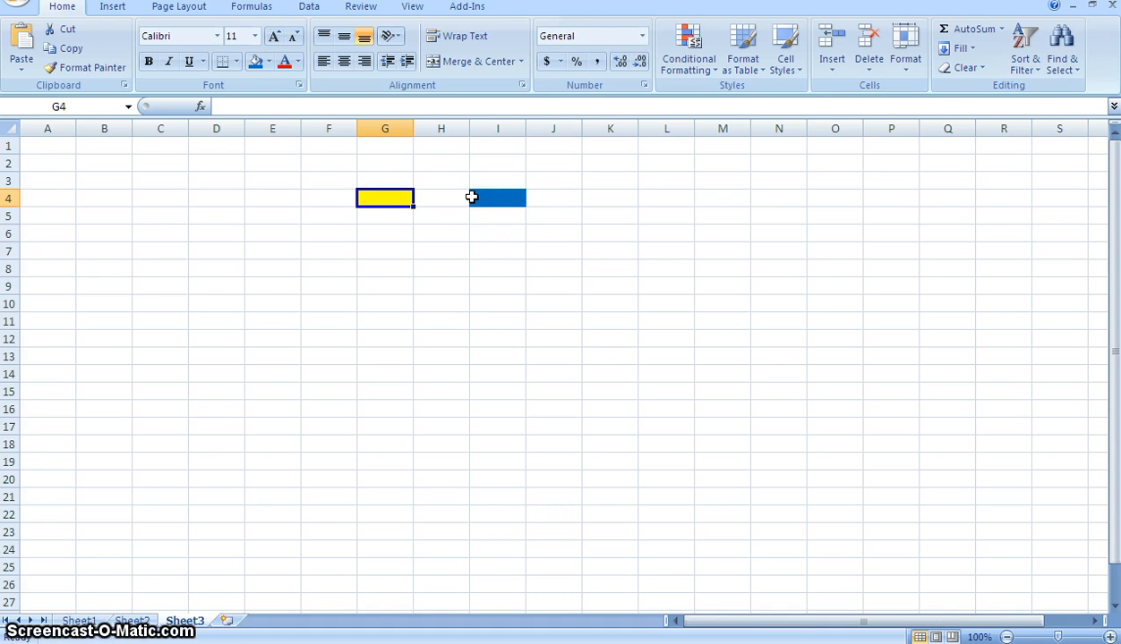
- Highlight all of column G and all of row 4 to show where they cross, finishing on cell G4
click(388, 129)
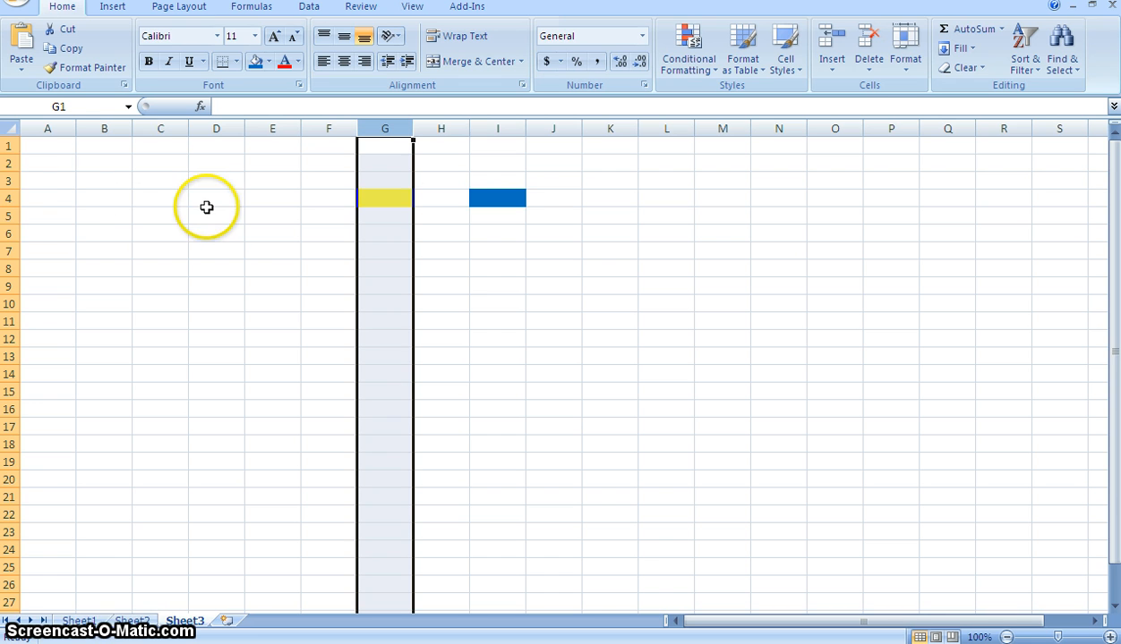
click(8, 204)
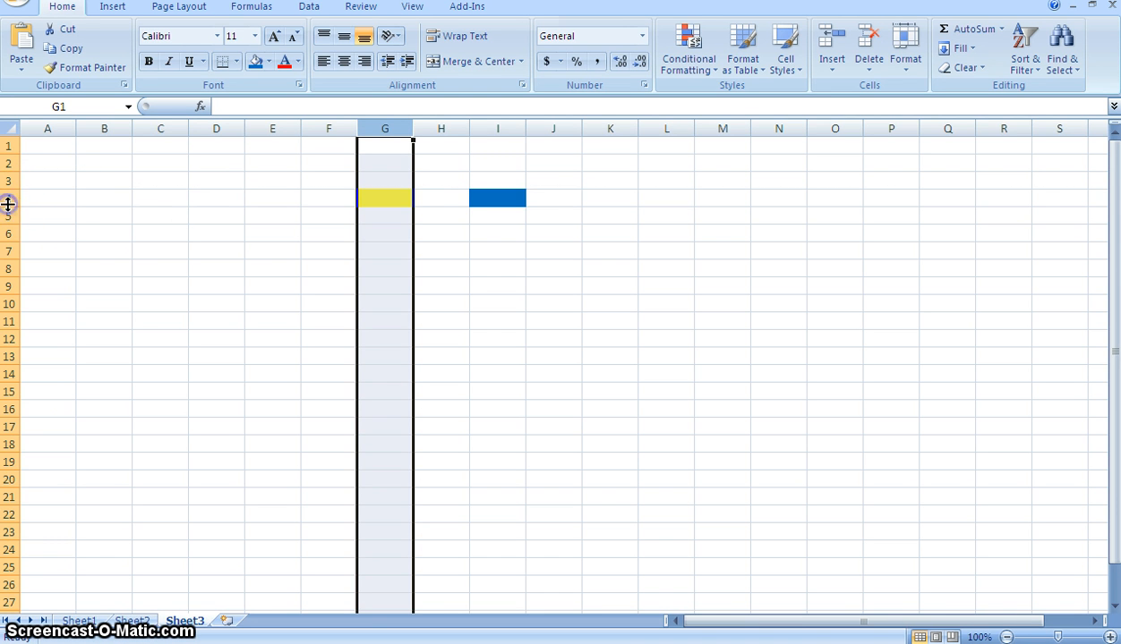
click(12, 199)
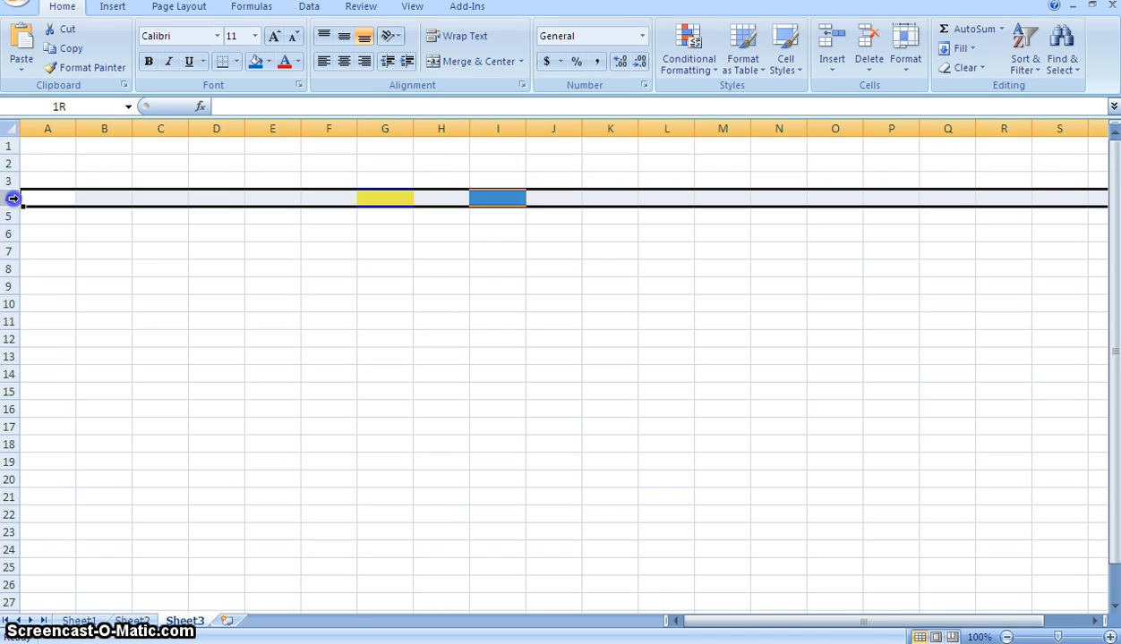
click(305, 268)
click(394, 201)
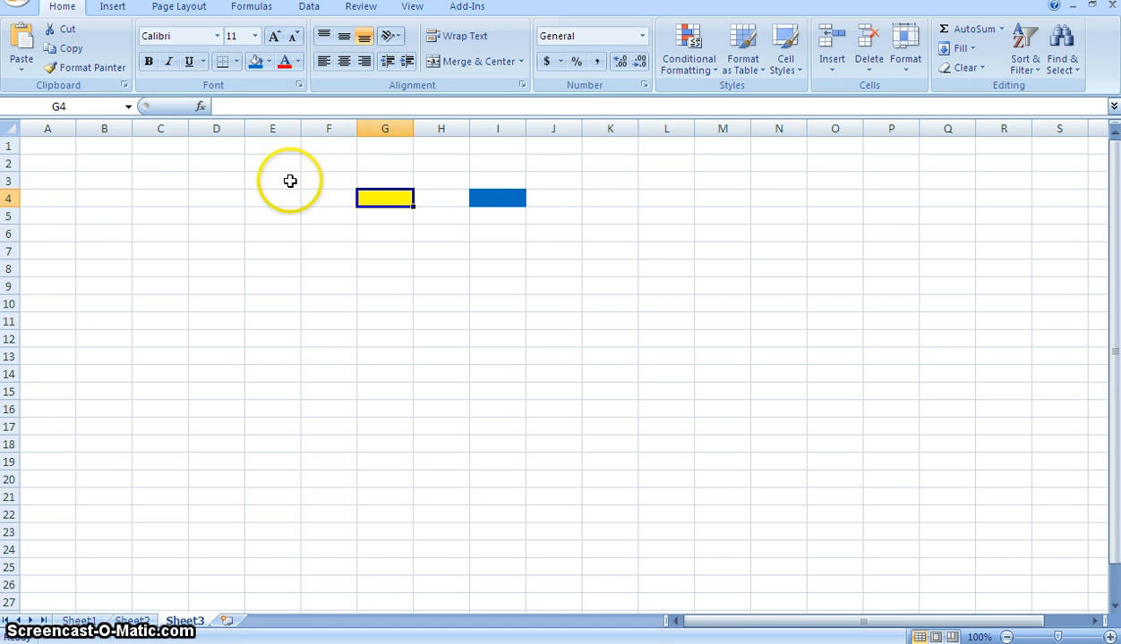
- Select cells I4, E5, E11 and F6 one after another to check each cell's reference
click(496, 202)
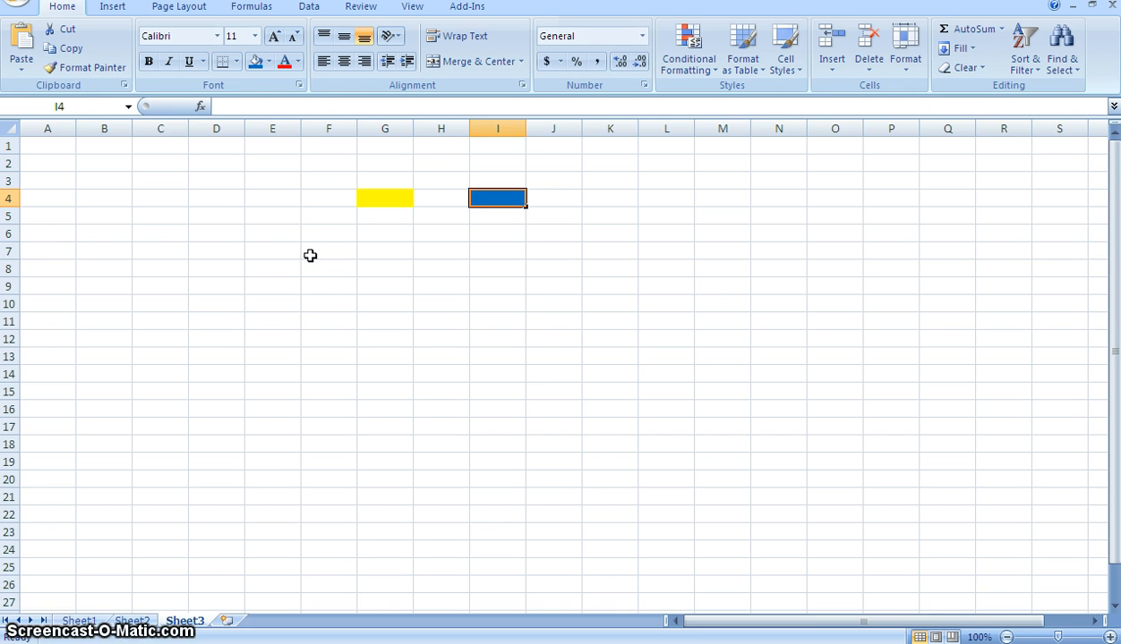
click(274, 211)
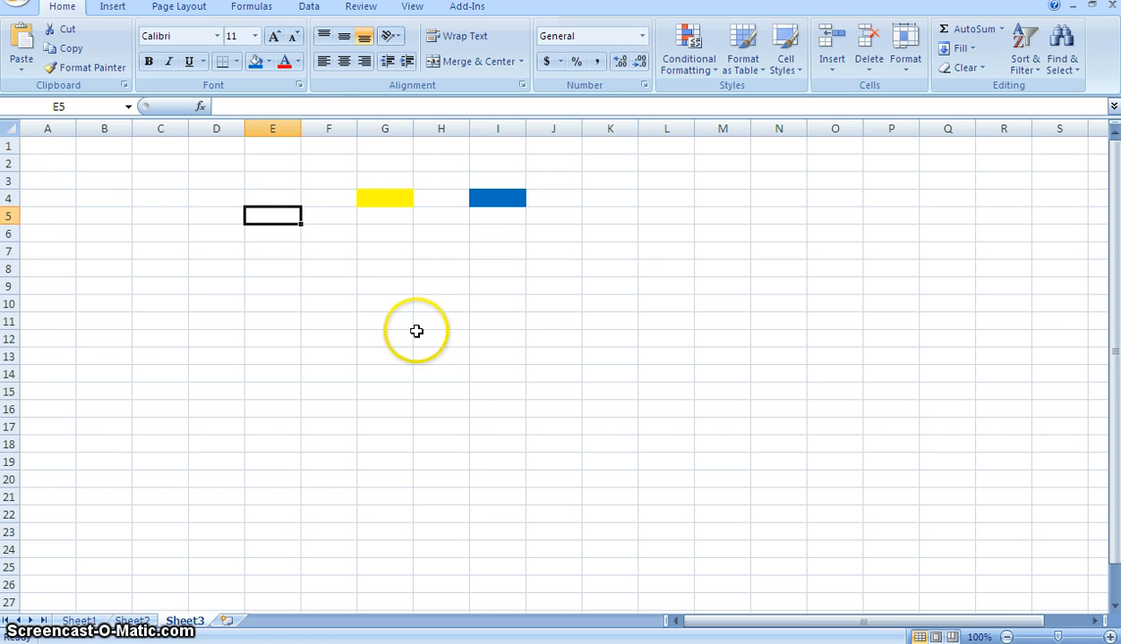
click(267, 325)
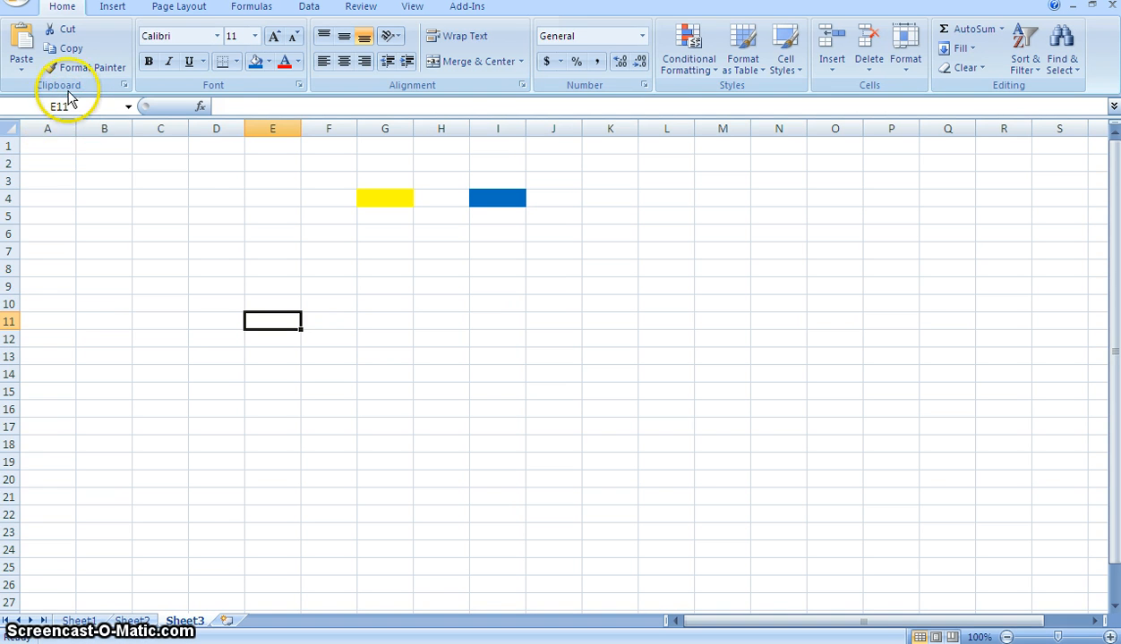
click(328, 233)
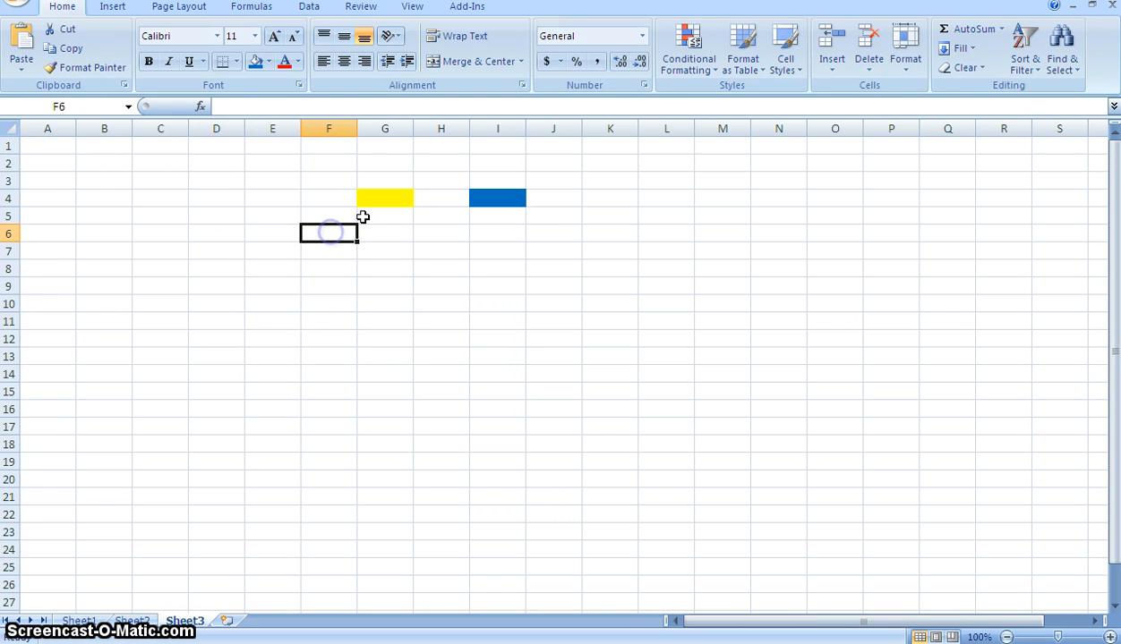
- Switch the selection back and forth between the yellow cell G4 and the blue cell I4, ending on I4
click(391, 203)
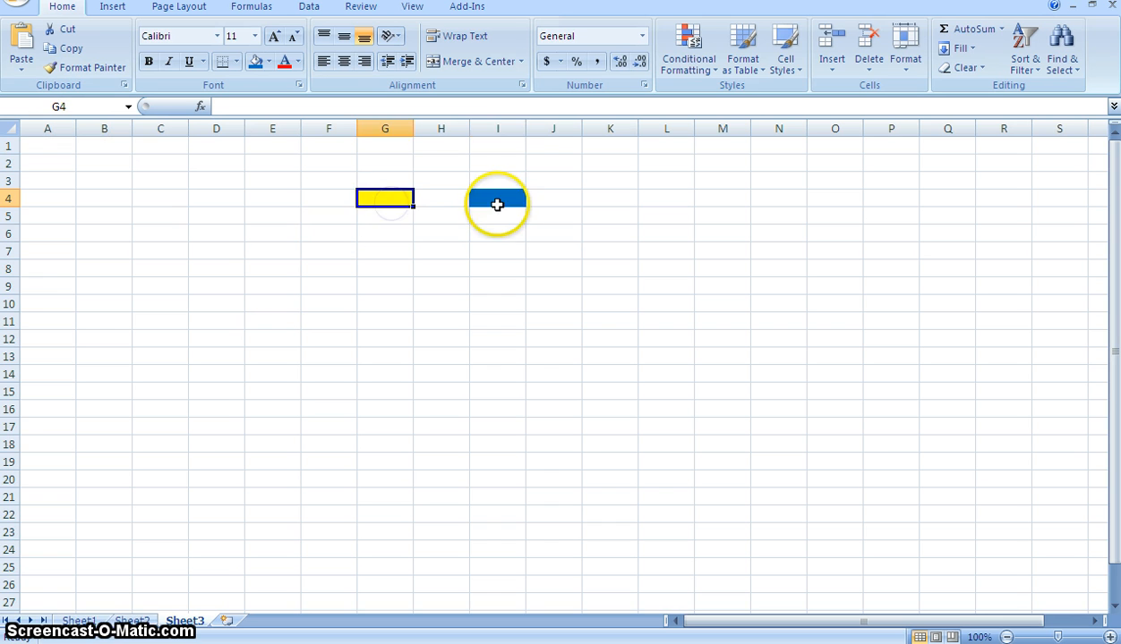
click(497, 204)
click(403, 203)
click(485, 194)
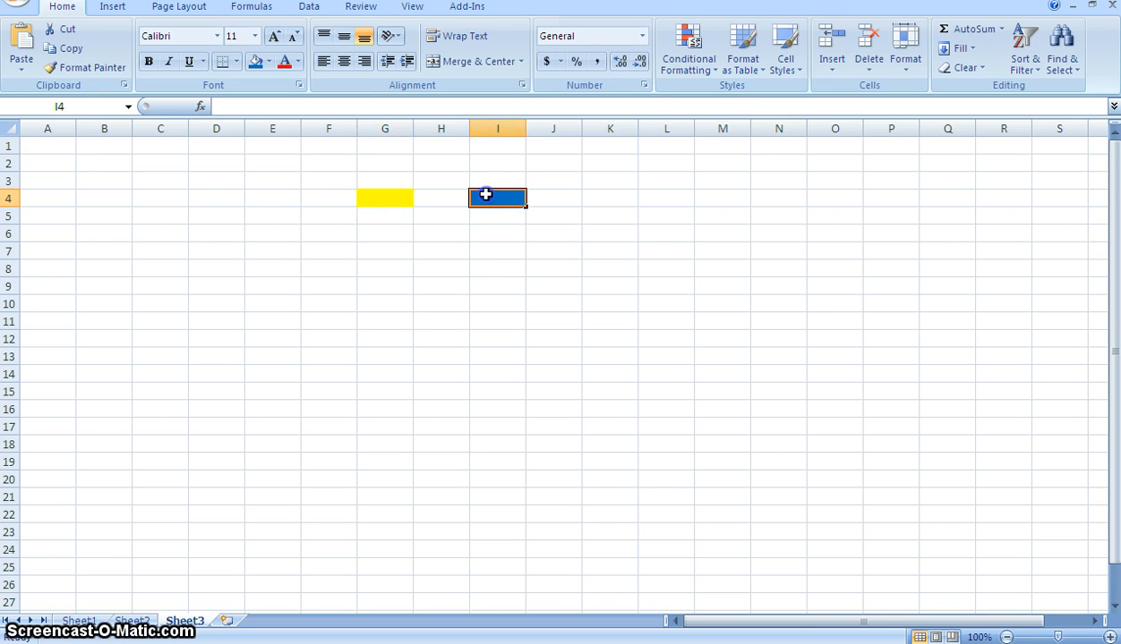
click(375, 208)
click(385, 199)
click(497, 194)
click(410, 199)
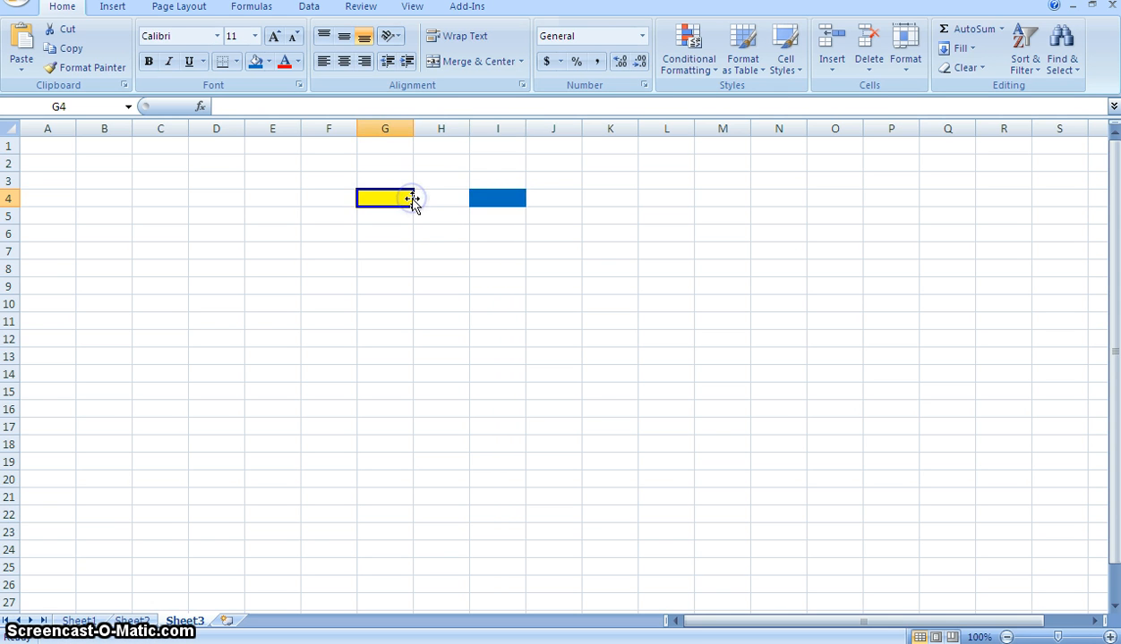
click(419, 203)
click(498, 197)
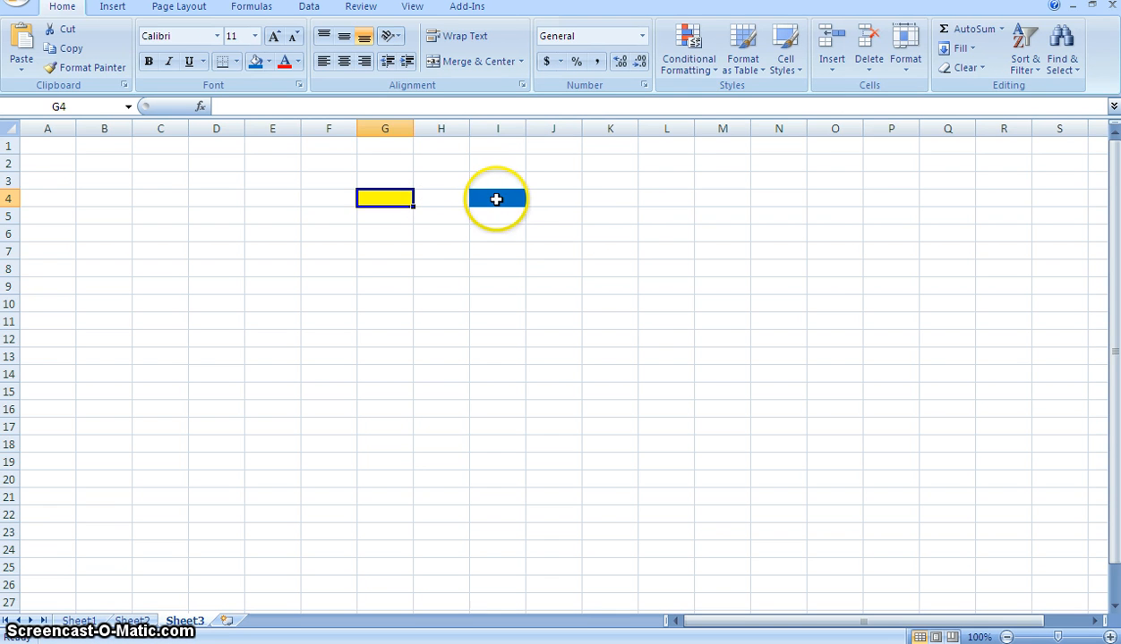
click(400, 209)
click(473, 204)
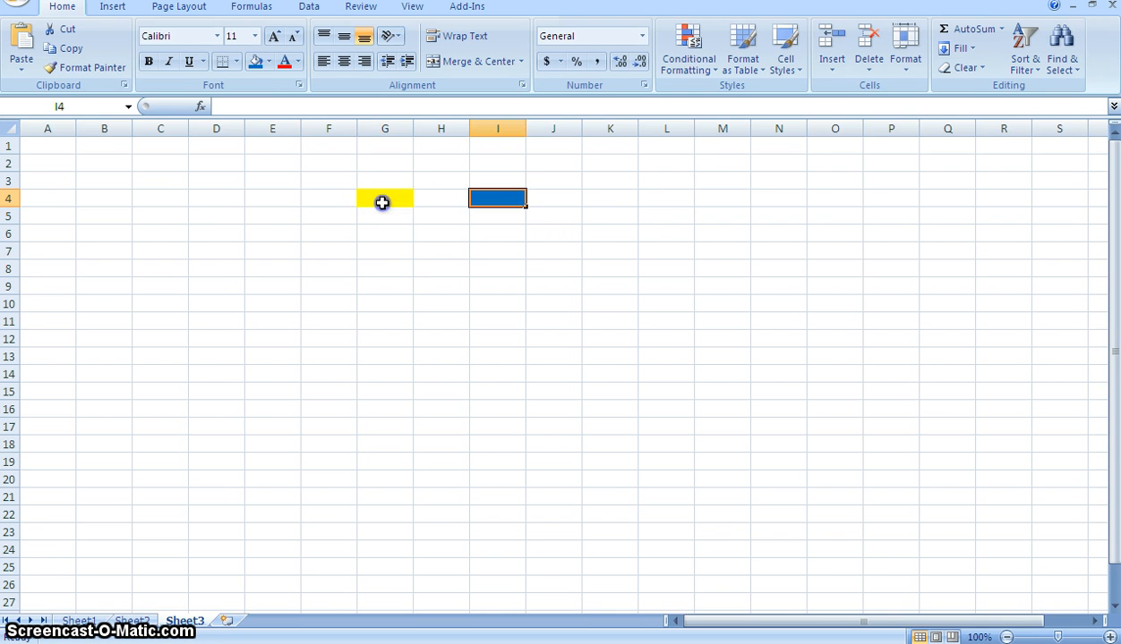
- Apply the standard Yellow fill colour to cell G4 again
click(381, 202)
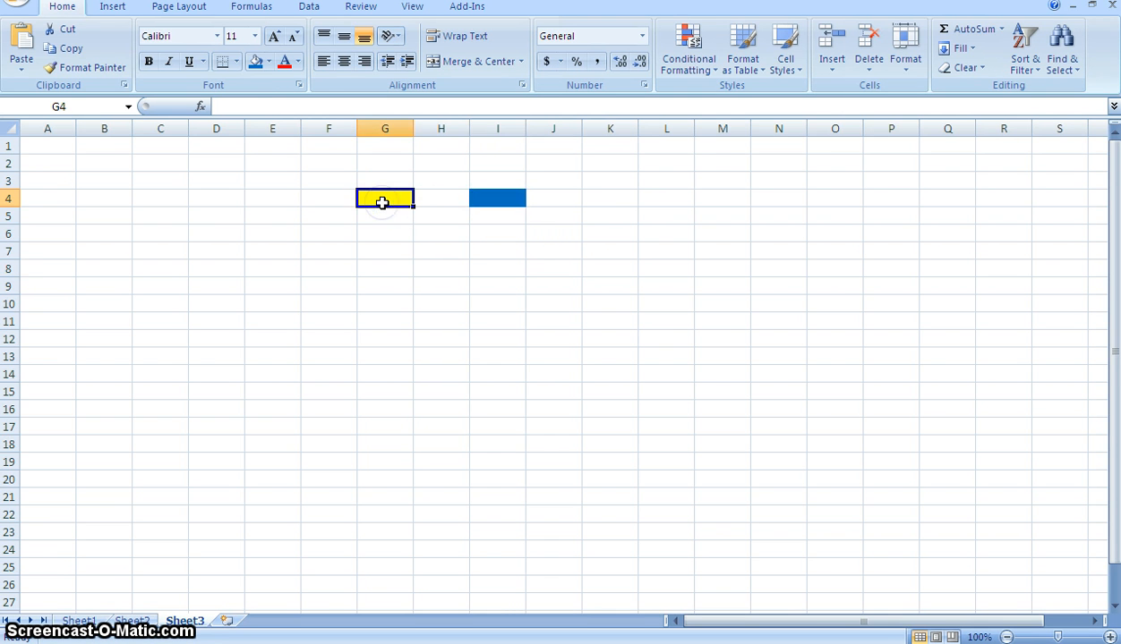
click(270, 63)
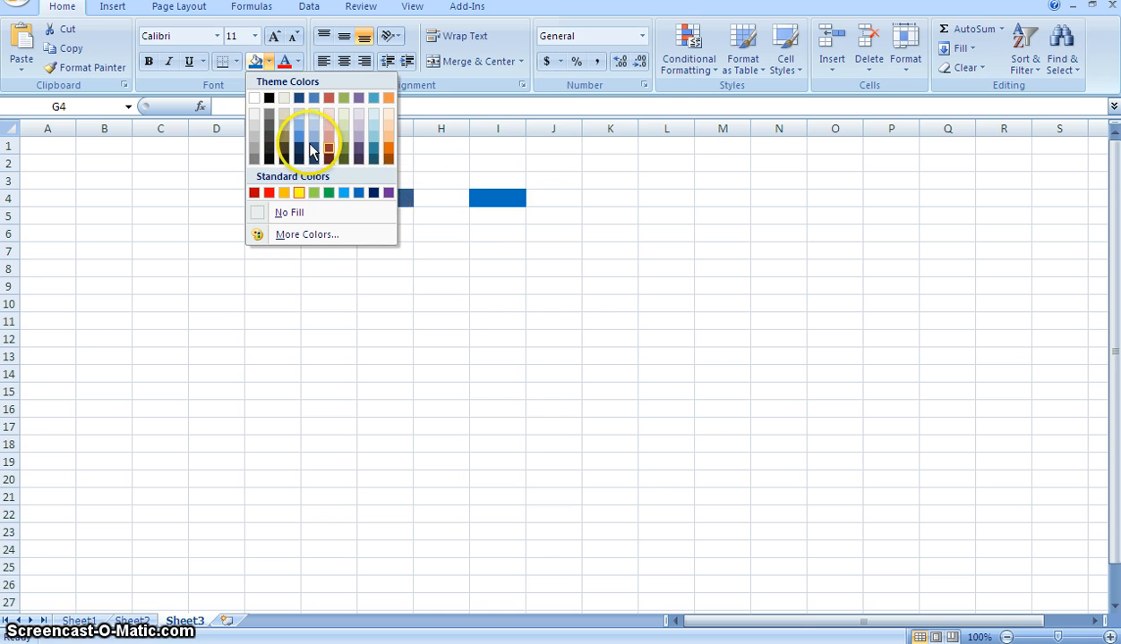
click(298, 193)
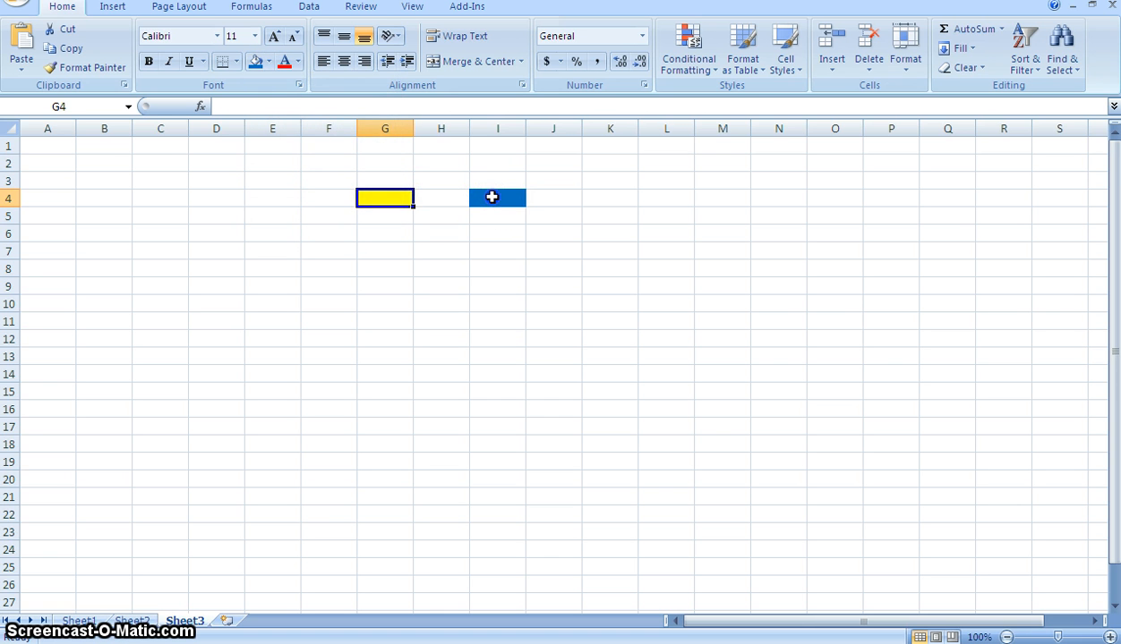
- Fill cell I4 with the theme colour Red, Accent 2, Darker 25% and move the selection to I7
click(488, 194)
click(268, 62)
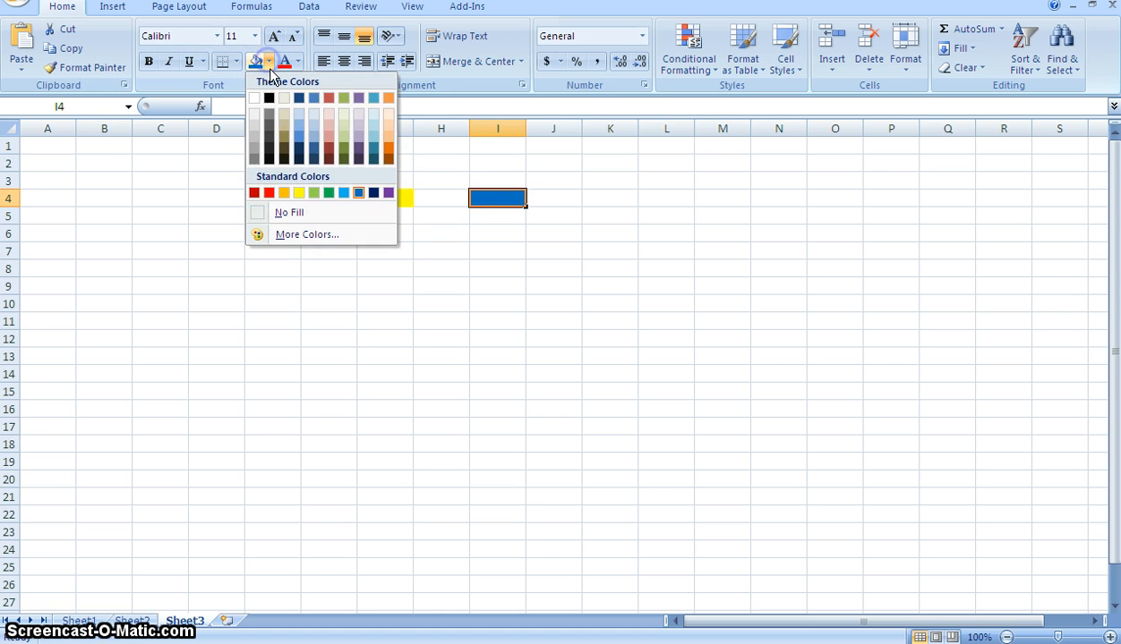
click(326, 149)
click(475, 252)
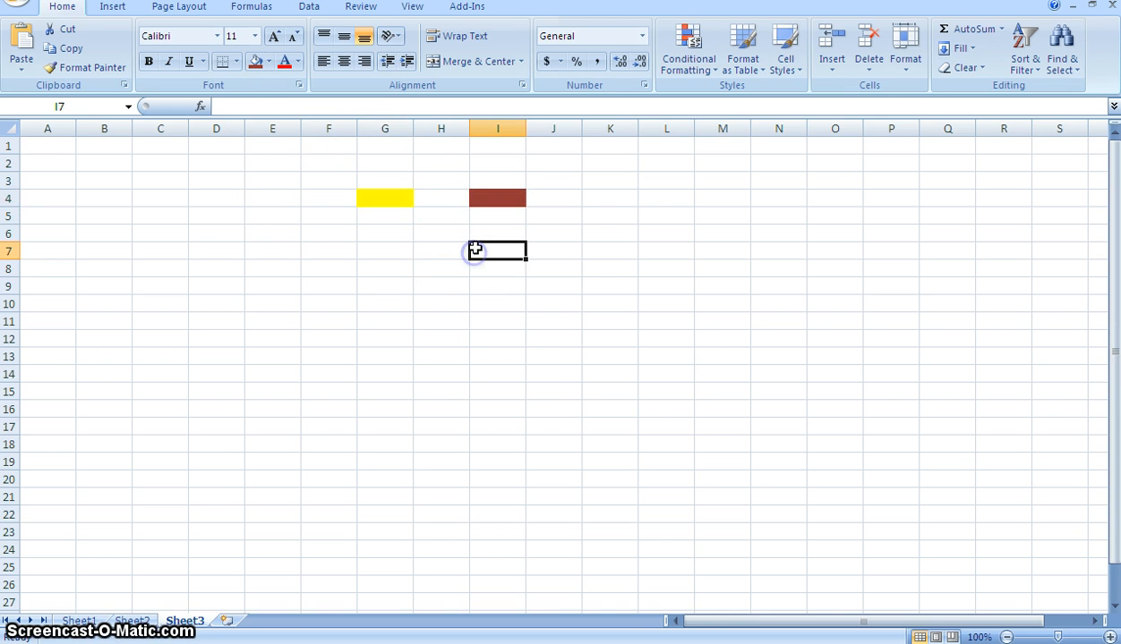
click(497, 198)
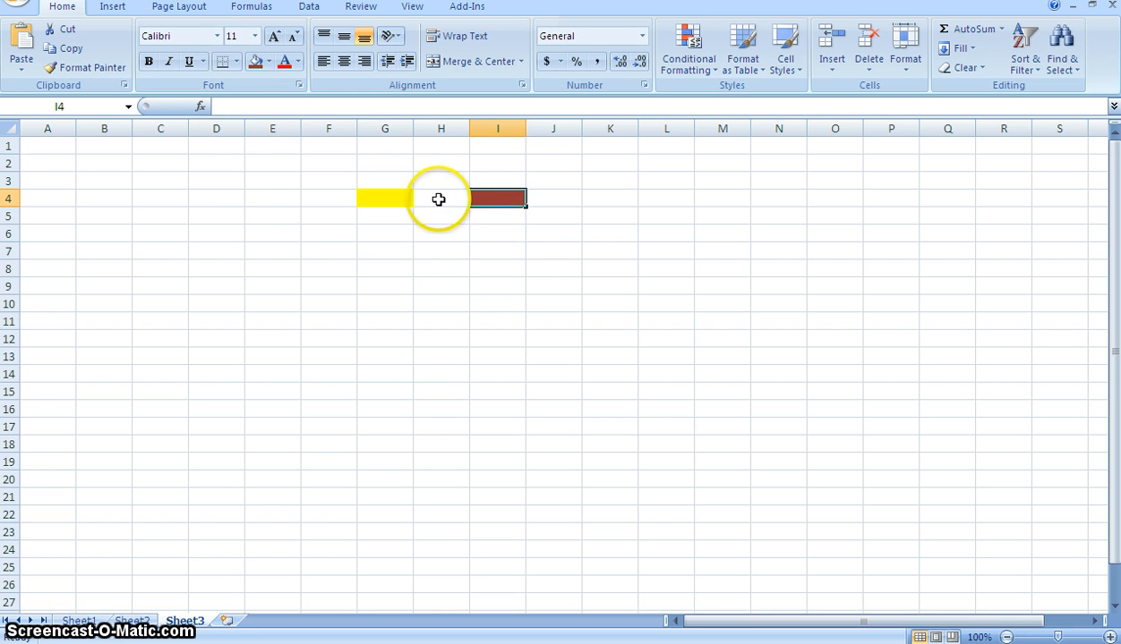
click(8, 198)
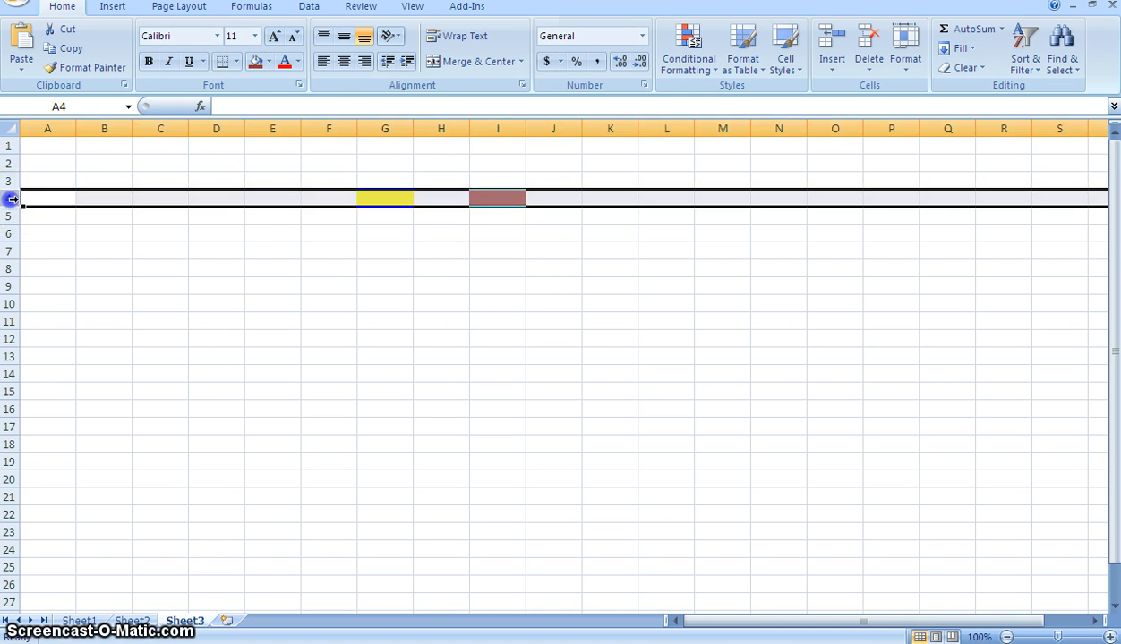
click(268, 61)
click(366, 285)
click(452, 212)
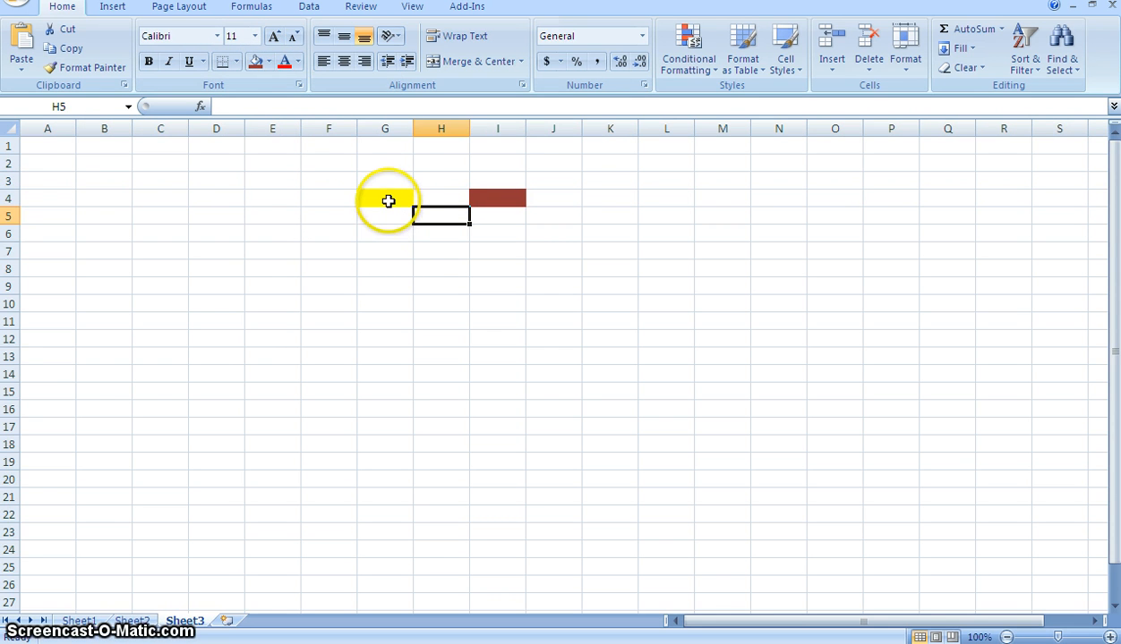
- Remove the fill colour from cells G4 and I4 and move the selection to cell G8
click(388, 201)
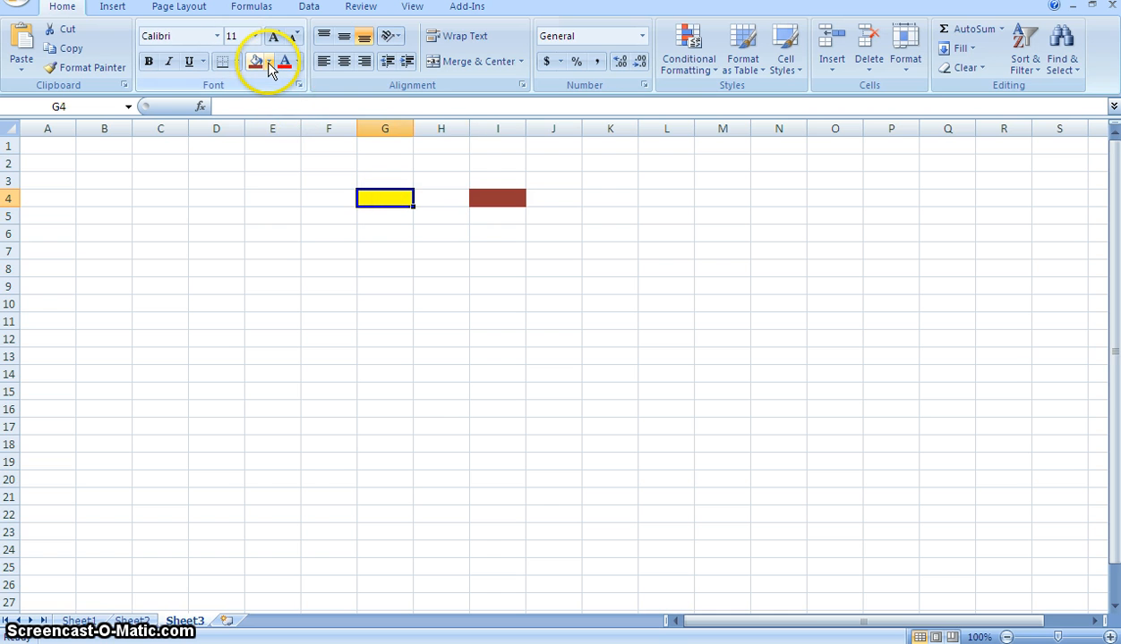
click(268, 62)
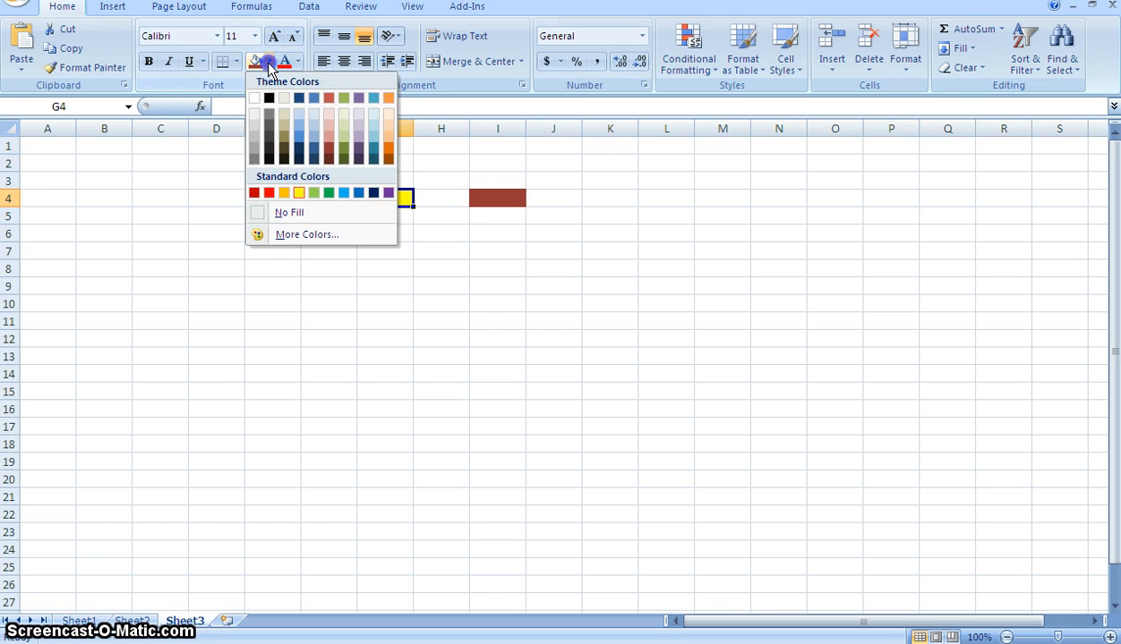
click(304, 213)
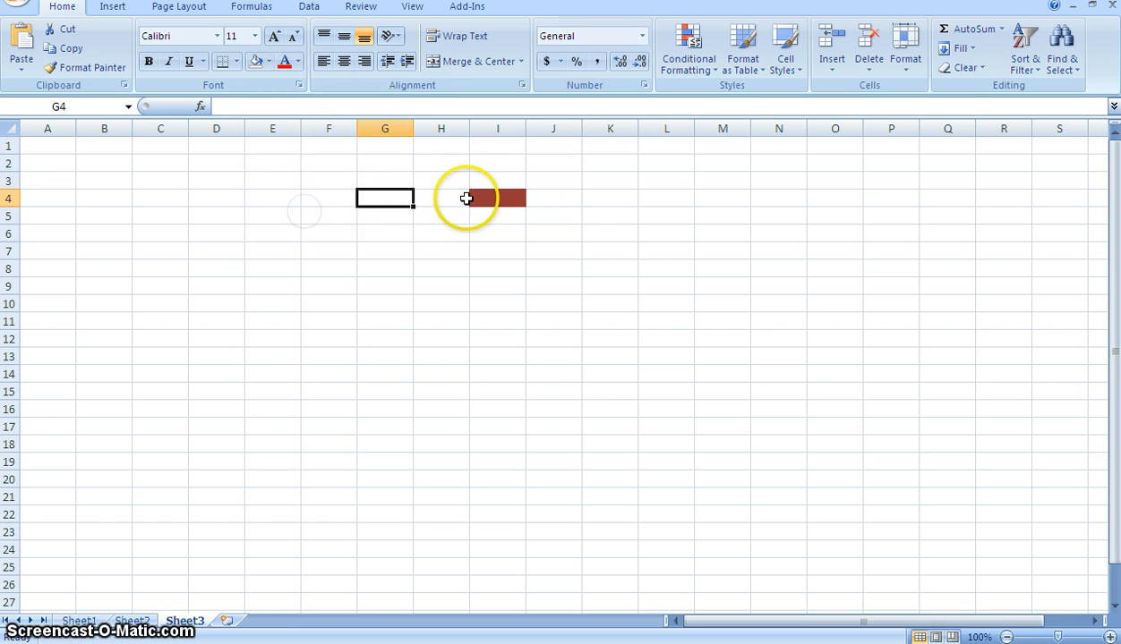
click(487, 198)
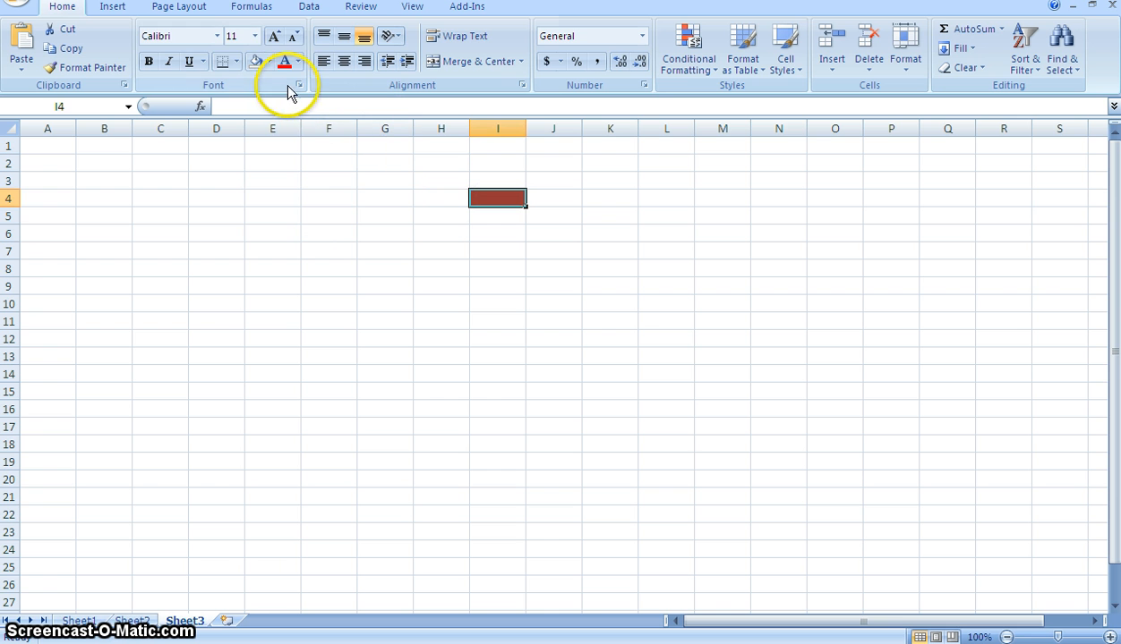
click(269, 61)
click(300, 214)
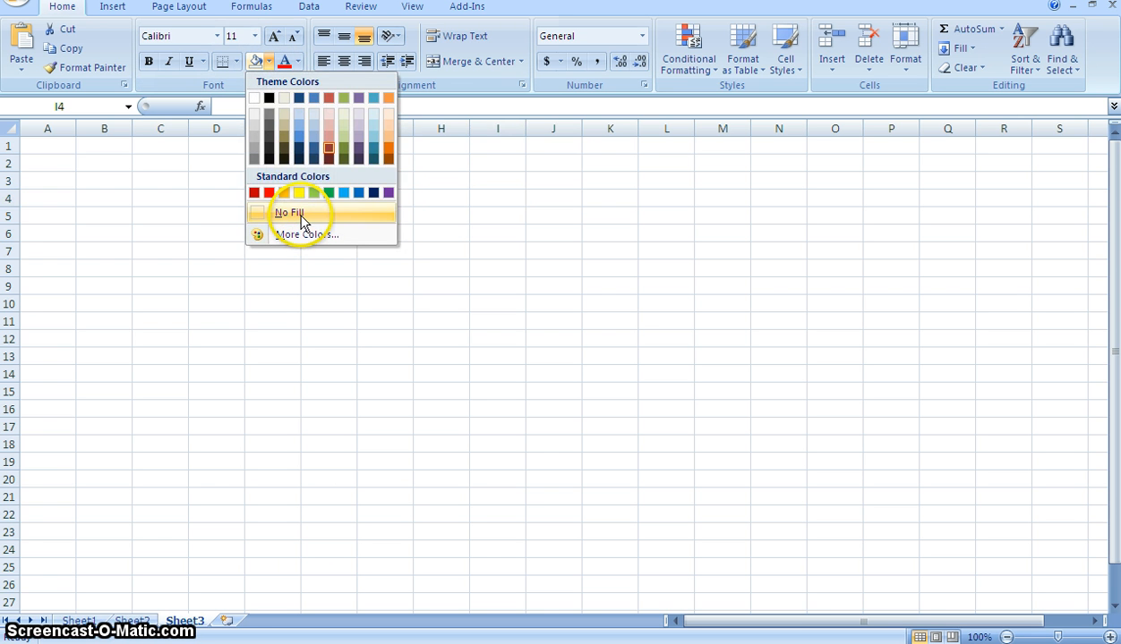
click(401, 269)
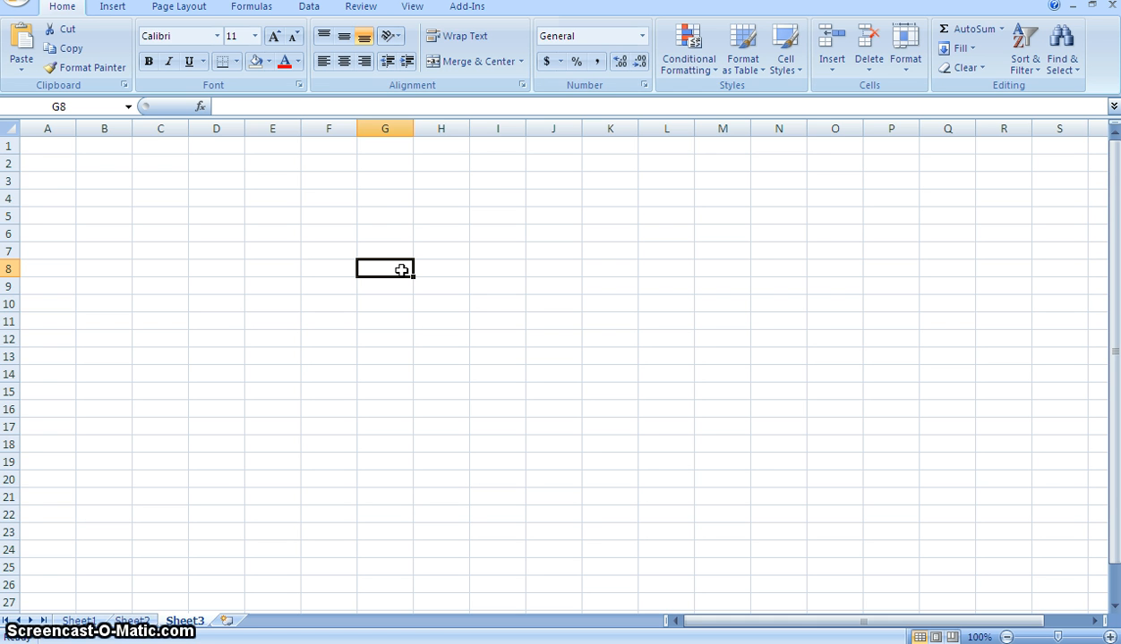
- Enter the number 4 in cell F4
click(325, 201)
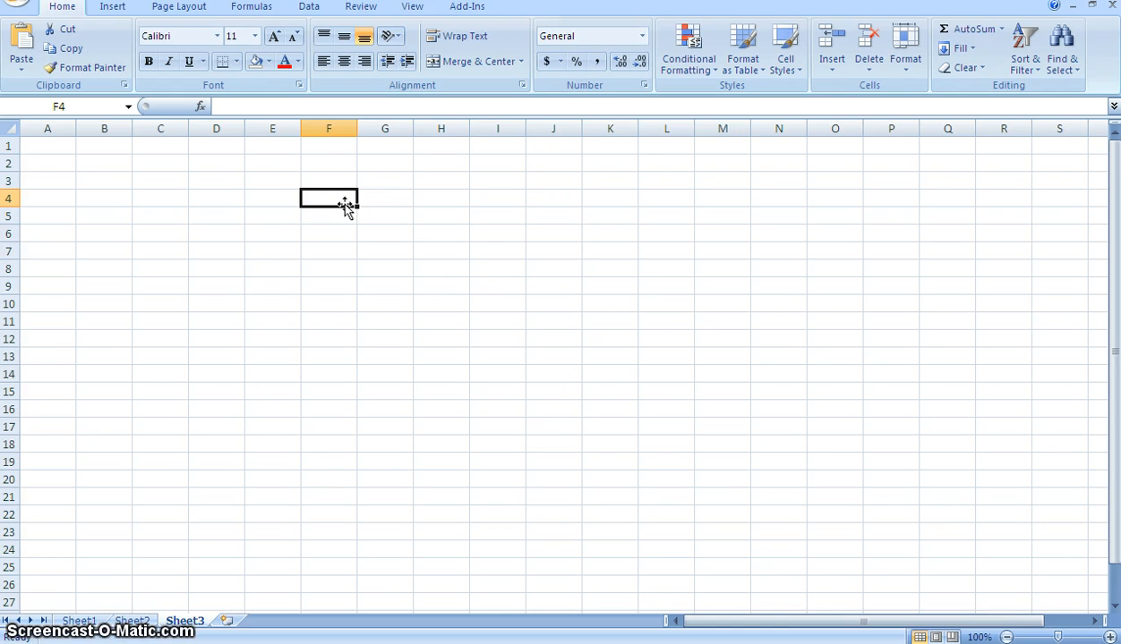
text(4)
key(Tab)
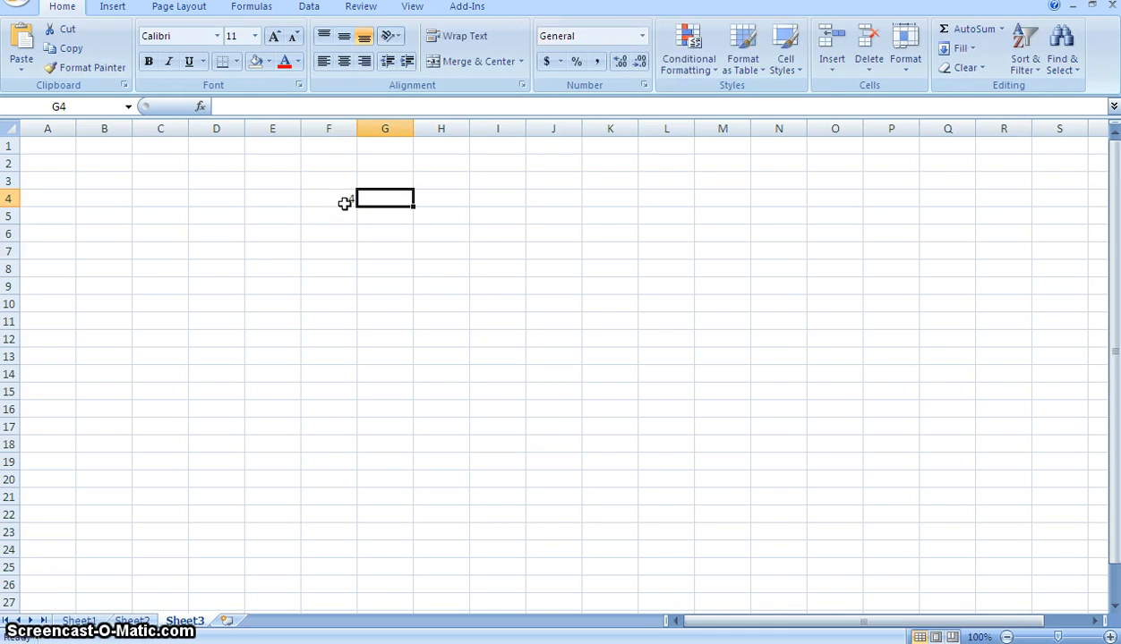
- Fill cell F4 with the standard colour Yellow and cell H4 with the standard colour Blue
click(345, 204)
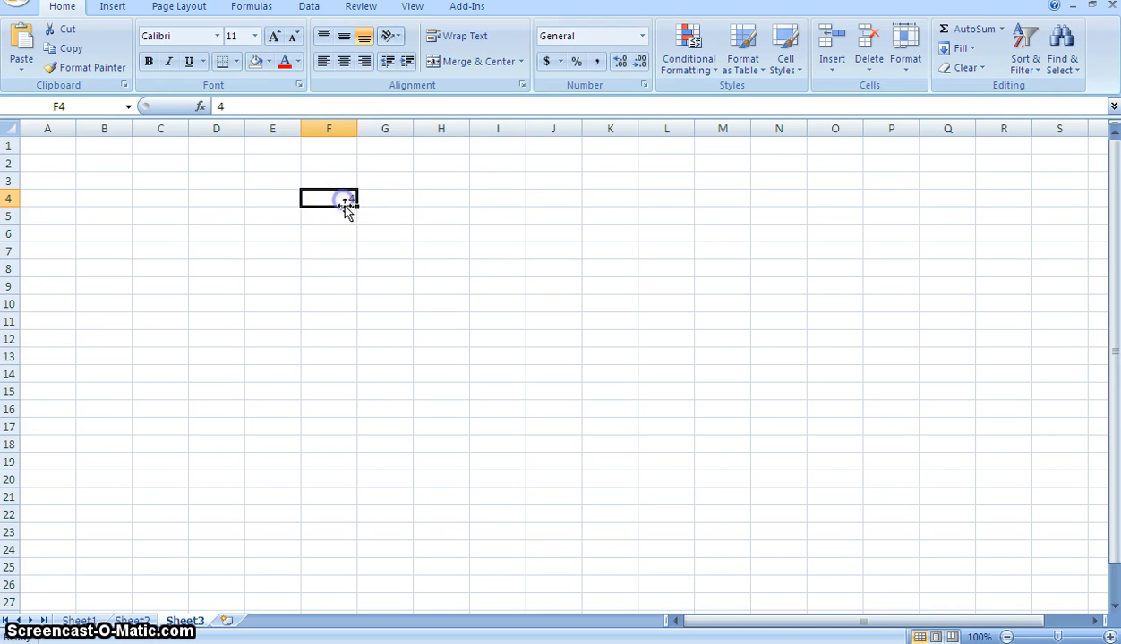
click(269, 61)
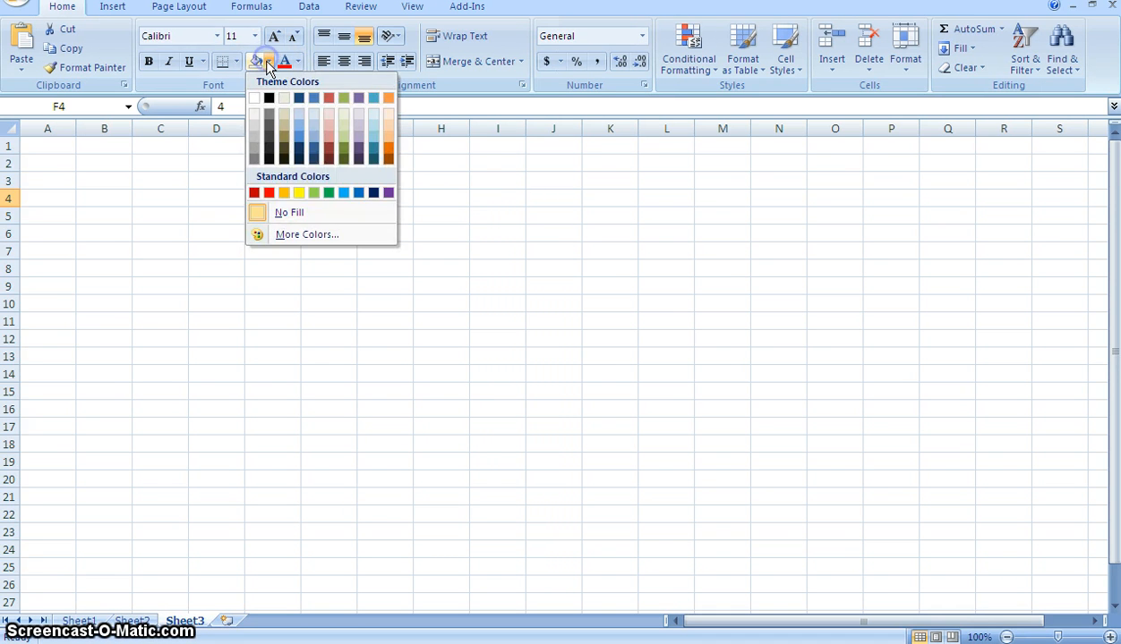
click(293, 192)
click(442, 198)
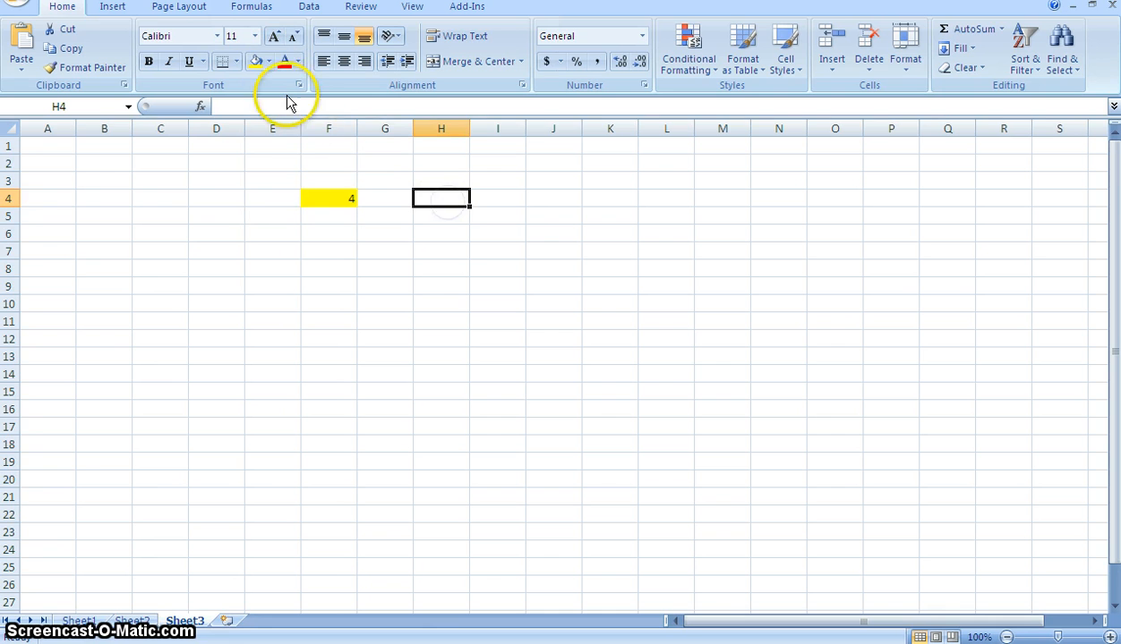
click(269, 61)
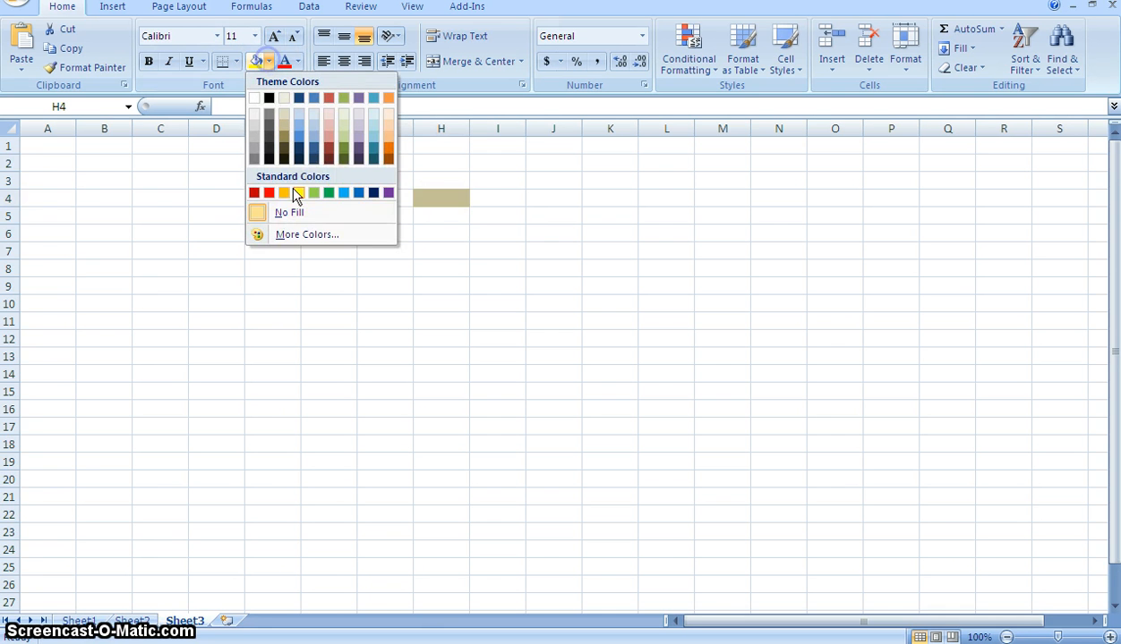
click(353, 191)
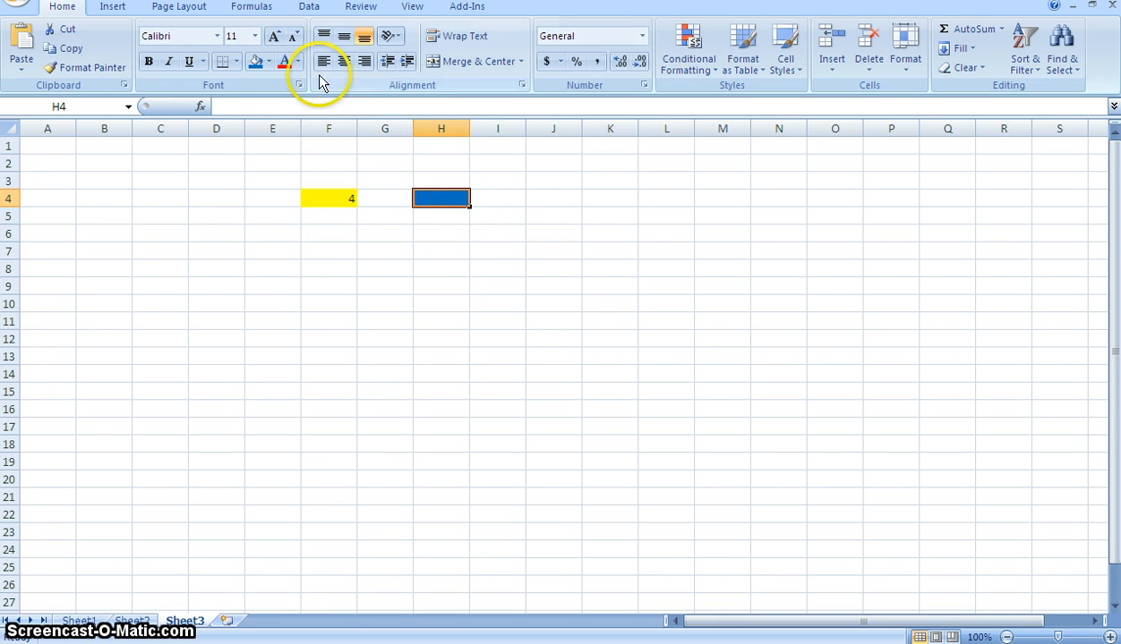
- Set the font colour of cell H4 to a near-white theme shade and enter the number 5 in it
click(298, 61)
click(284, 134)
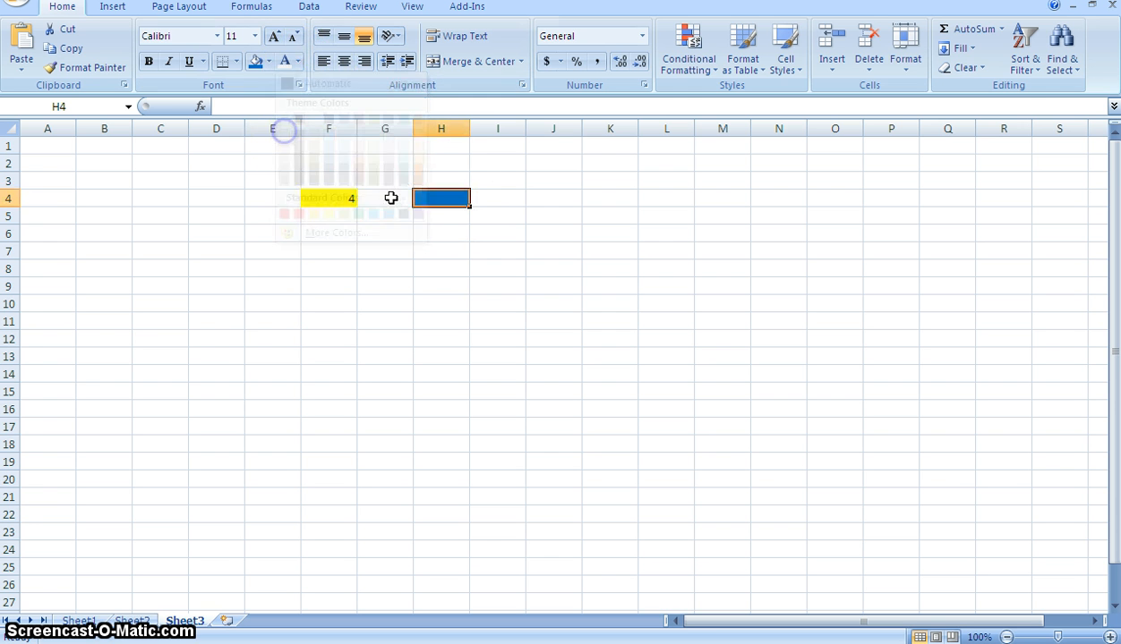
text(5)
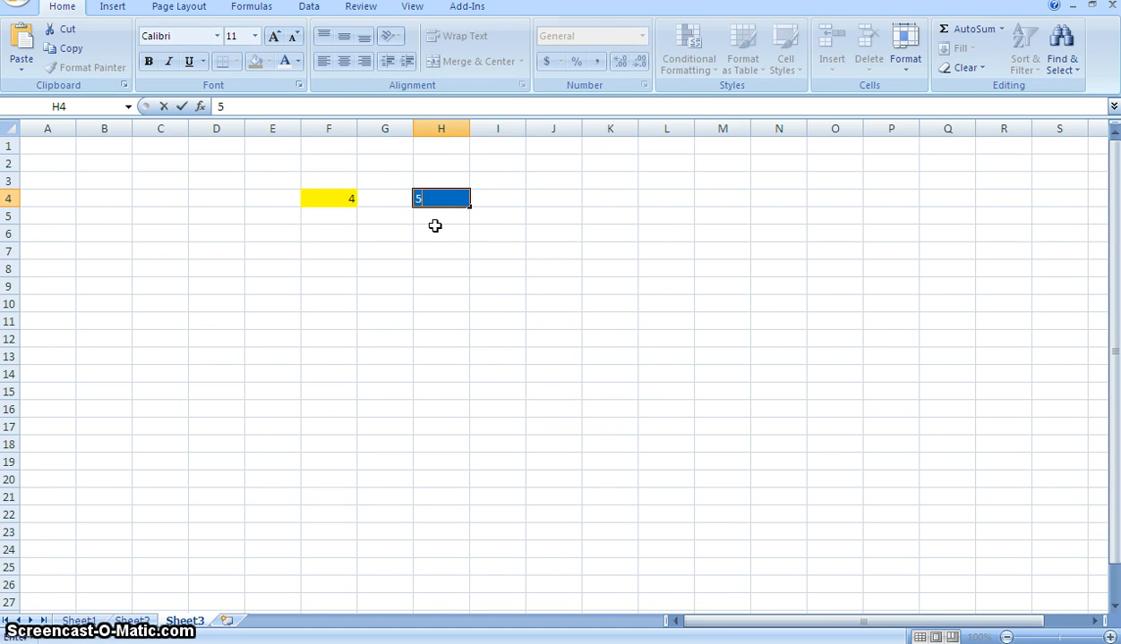
click(454, 250)
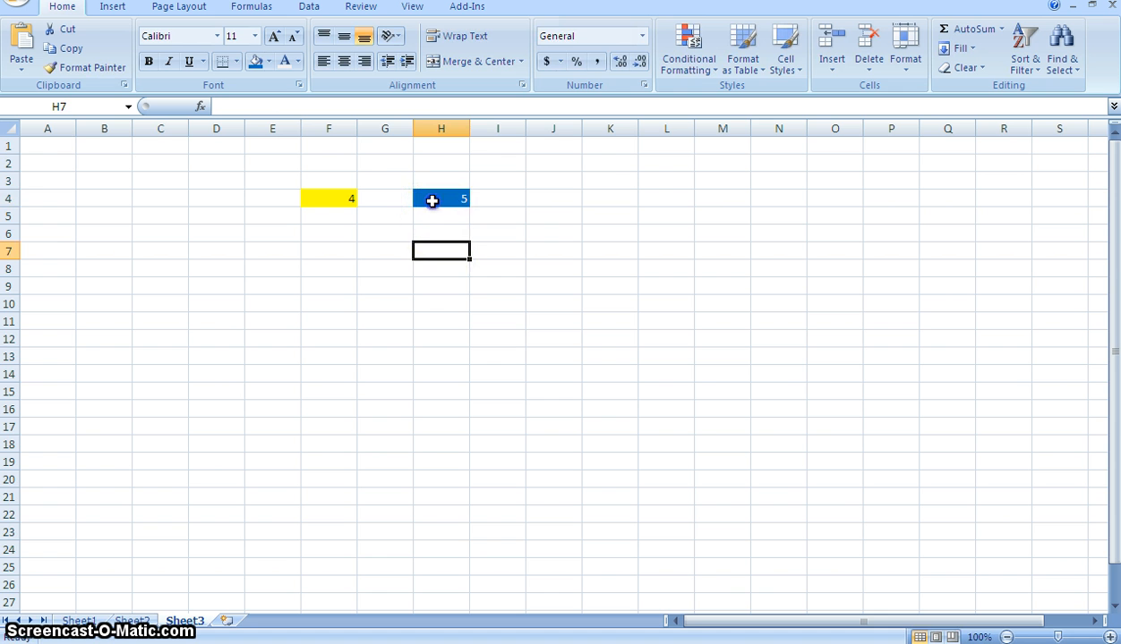
- Delete the empty column G between the two filled cells and move the selection to H7
click(433, 200)
click(384, 129)
right_click(385, 129)
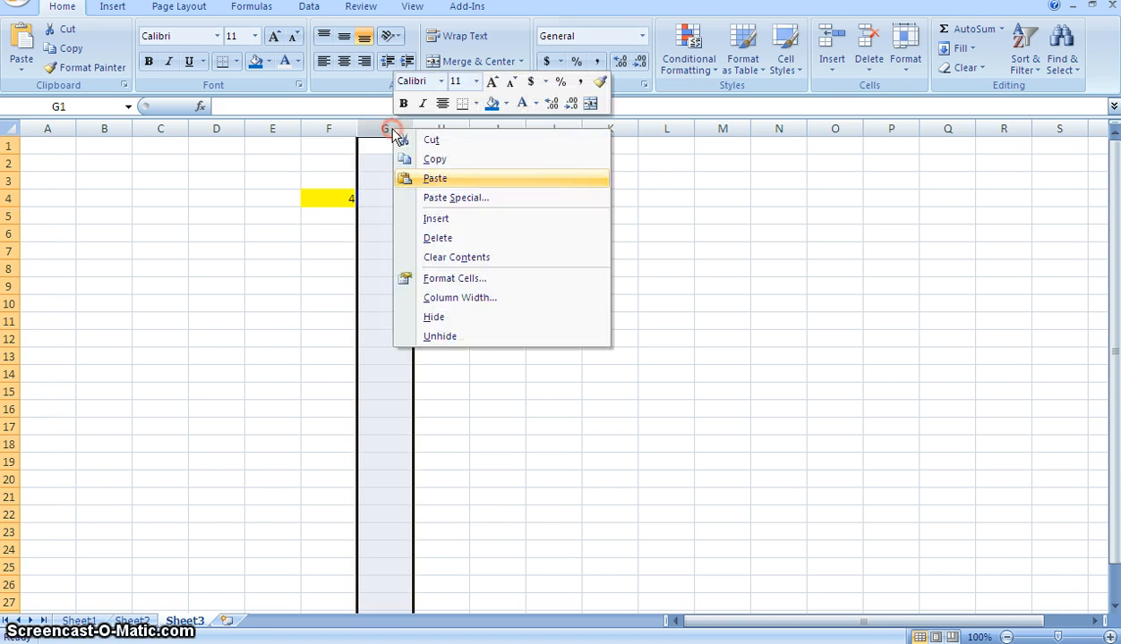
click(438, 239)
click(464, 253)
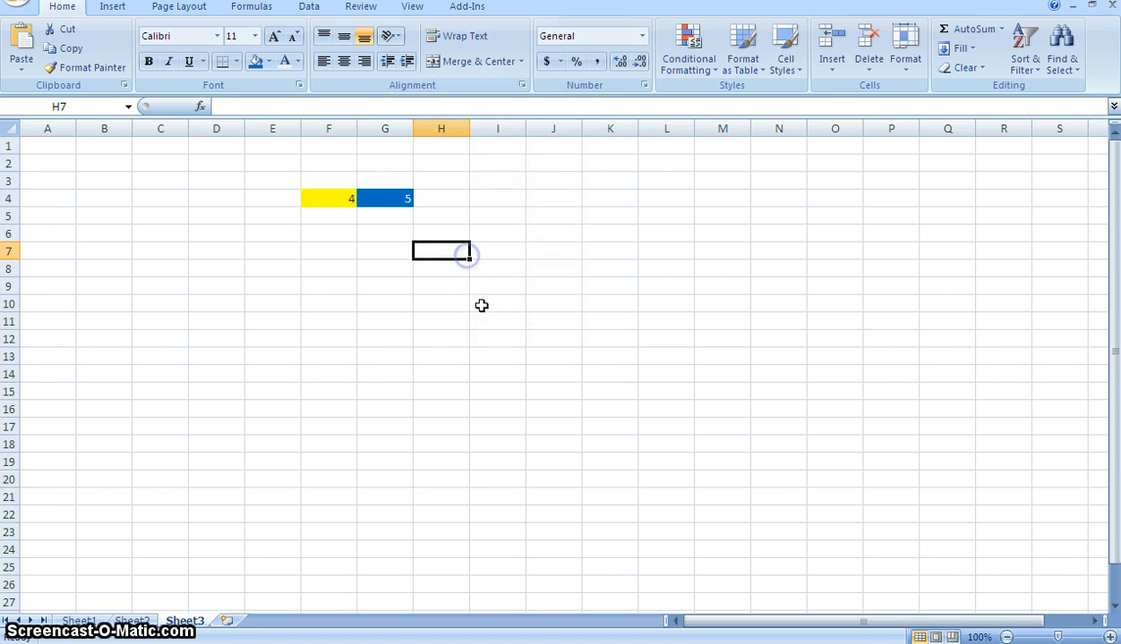
- Select cells F4, G4 and H4 in turn to examine their references and contents
click(343, 199)
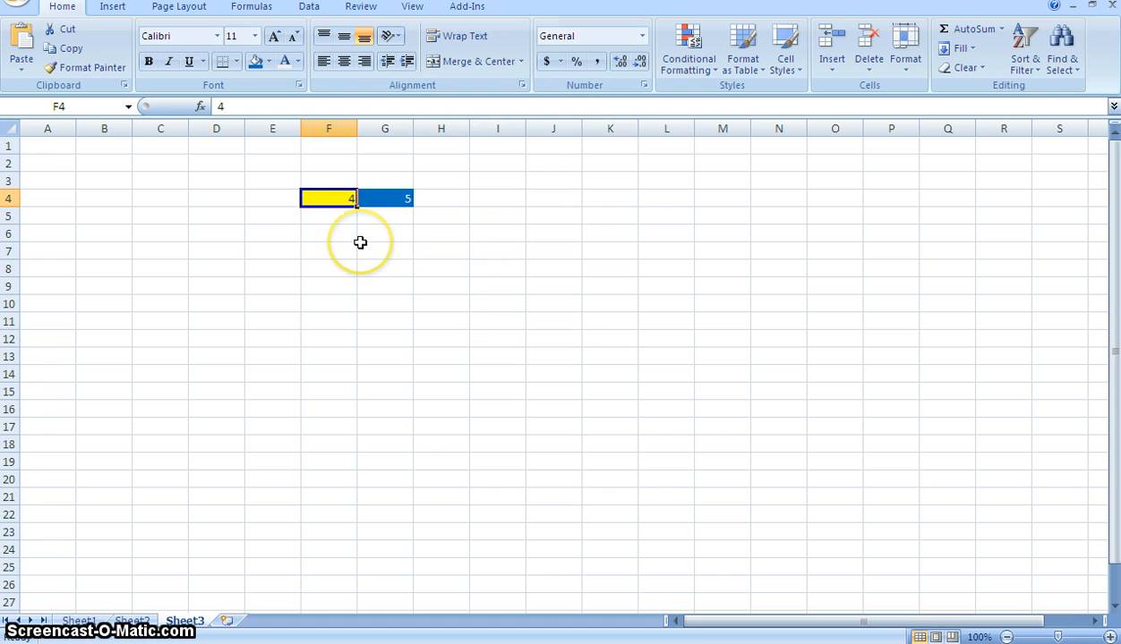
click(383, 204)
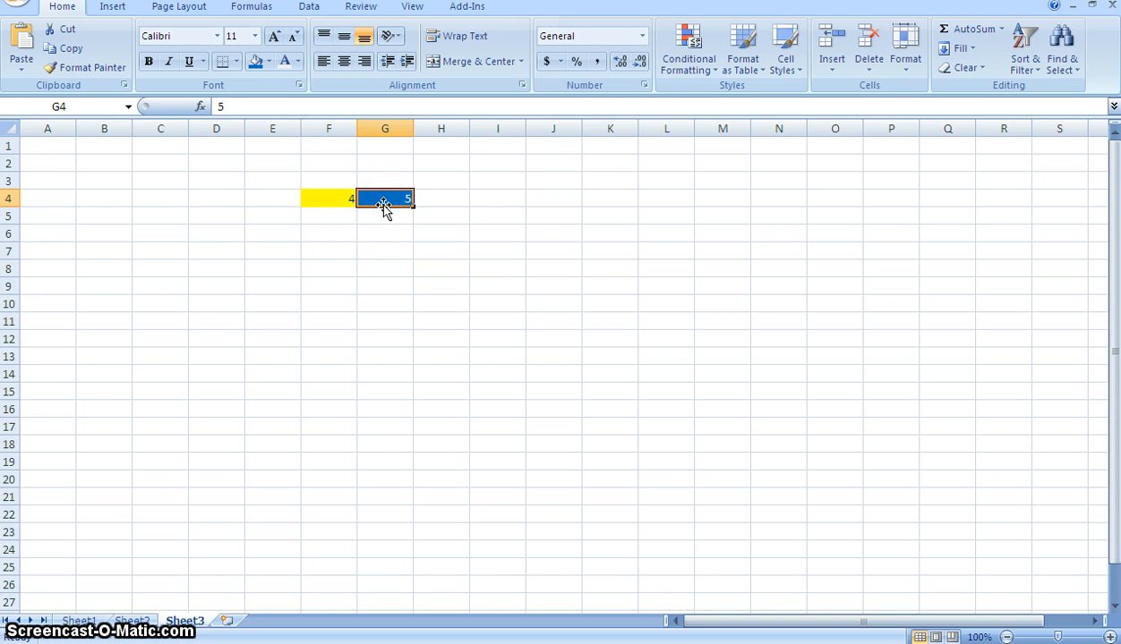
click(433, 200)
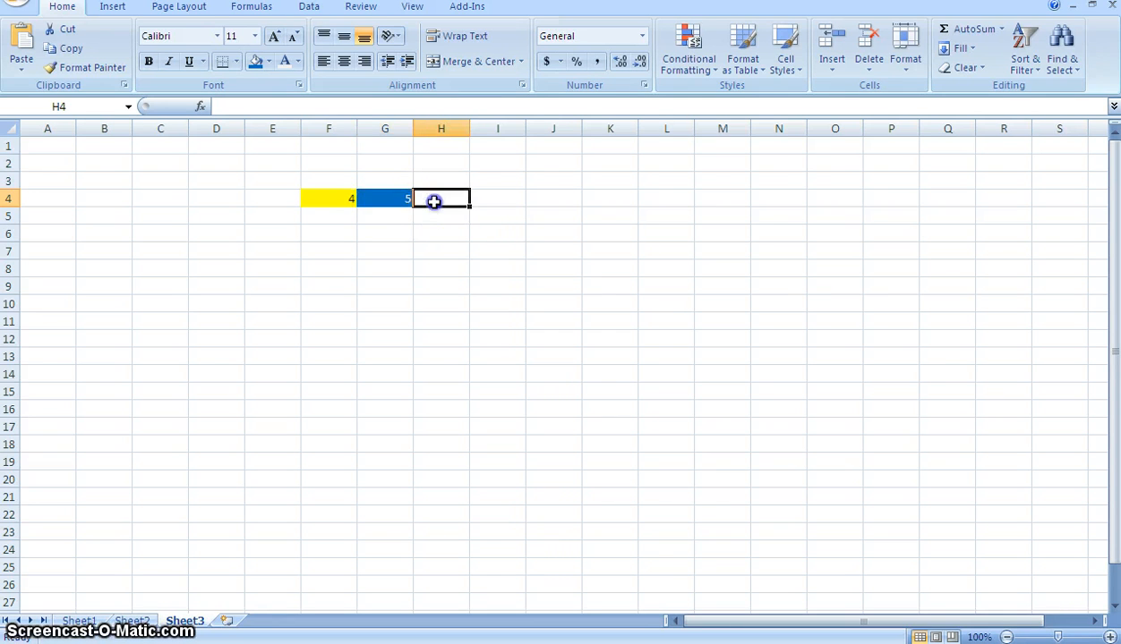
click(351, 197)
click(370, 198)
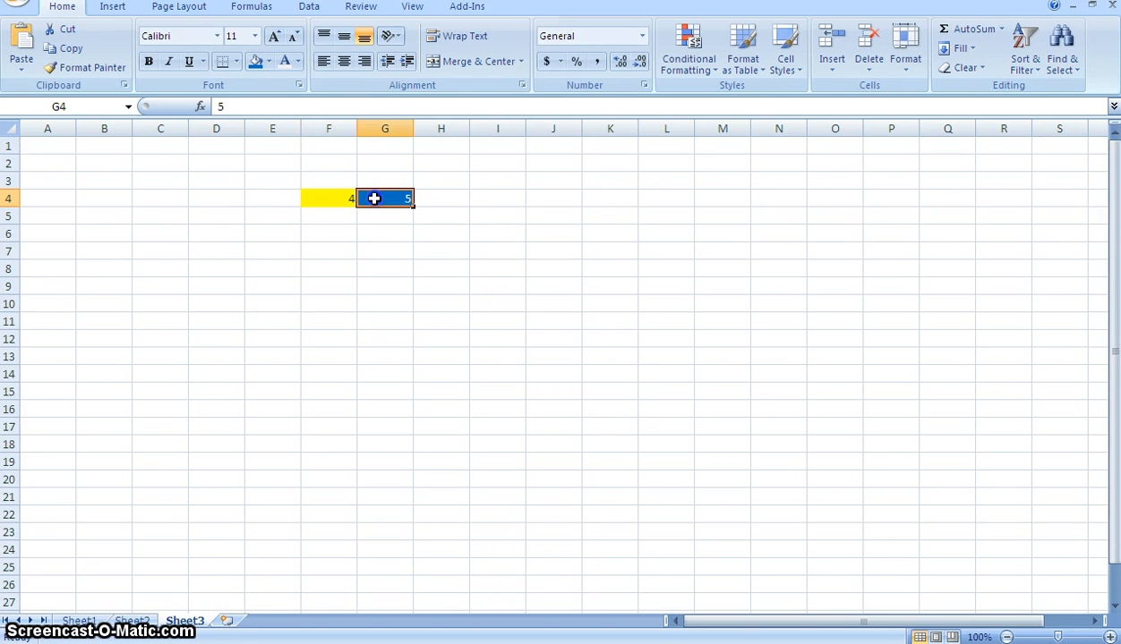
click(440, 200)
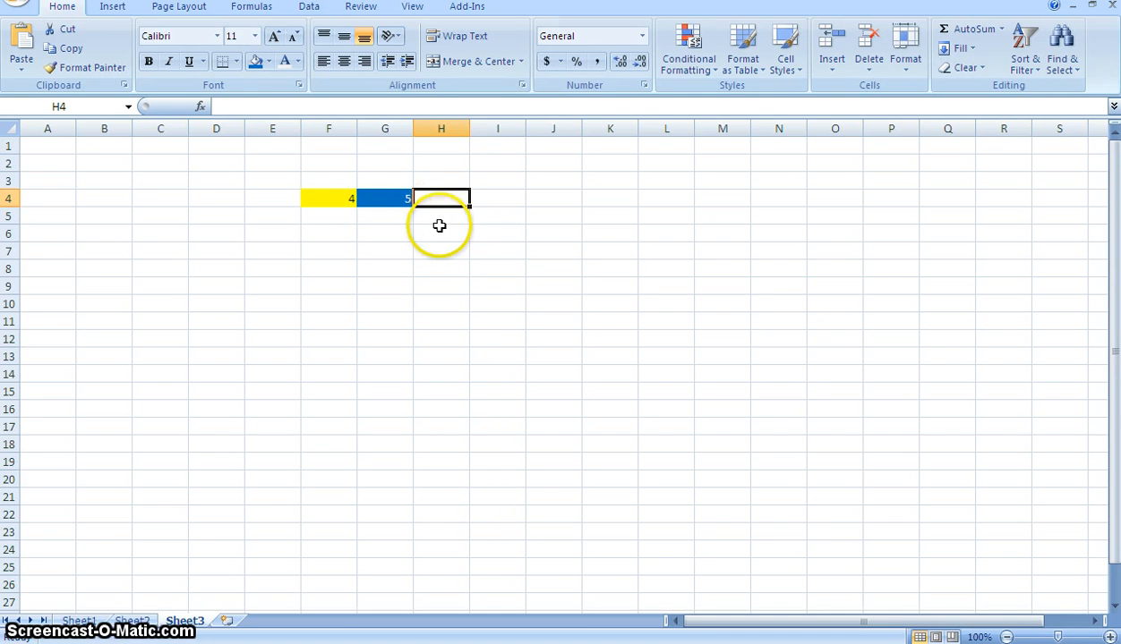
- Fill cell H4 with the theme colour Aqua, Accent 5, Lighter 80% and move the selection to H7
click(440, 229)
click(444, 197)
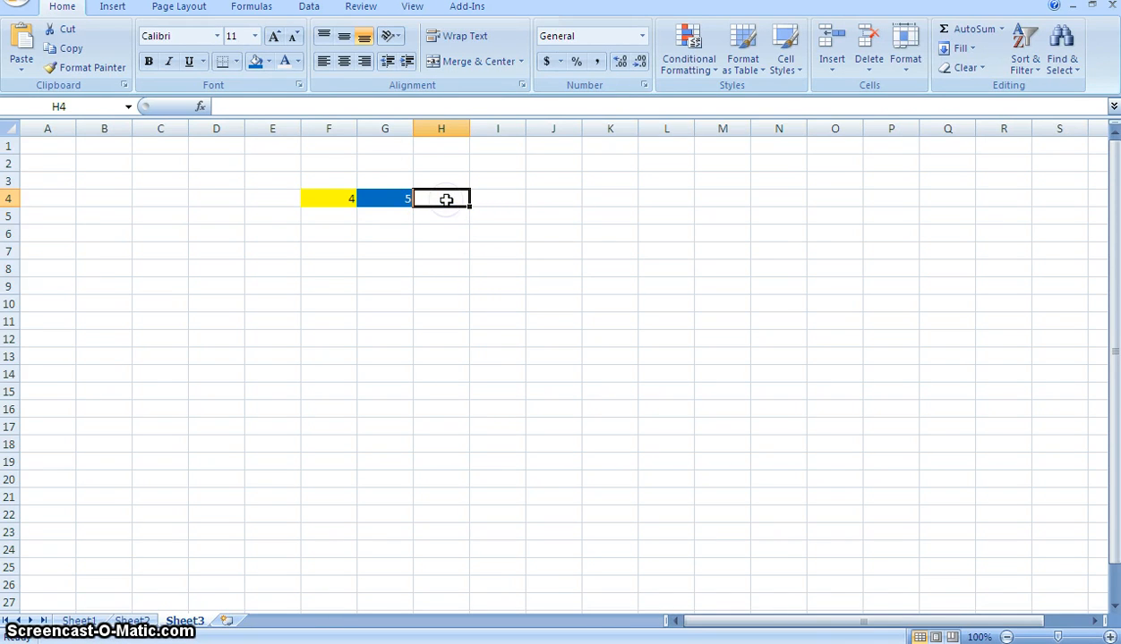
click(269, 61)
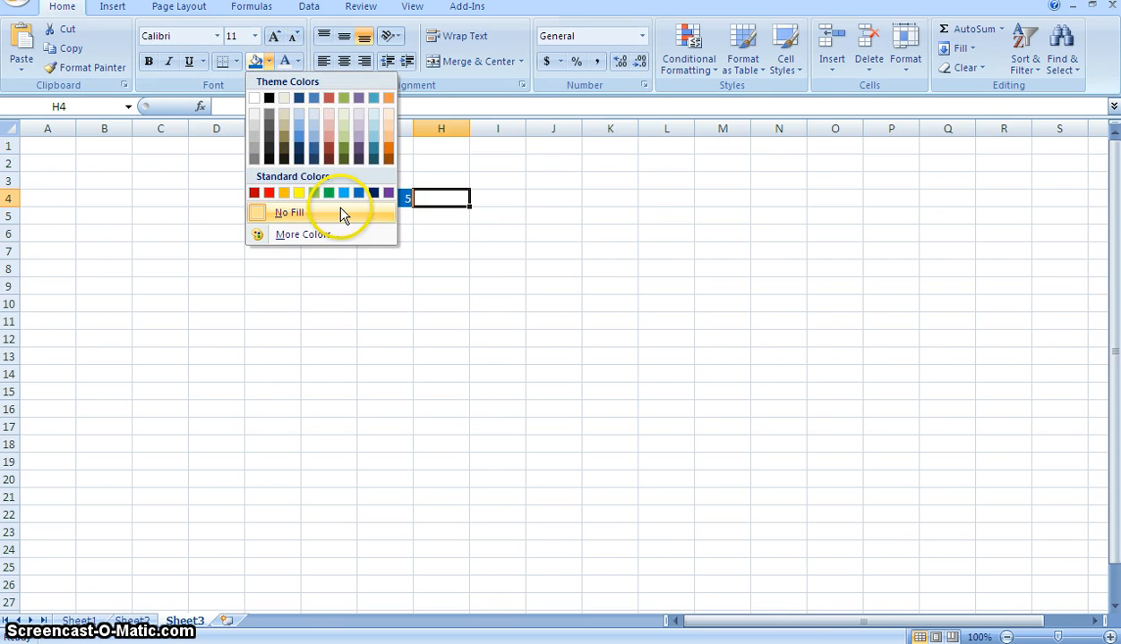
click(373, 116)
click(453, 249)
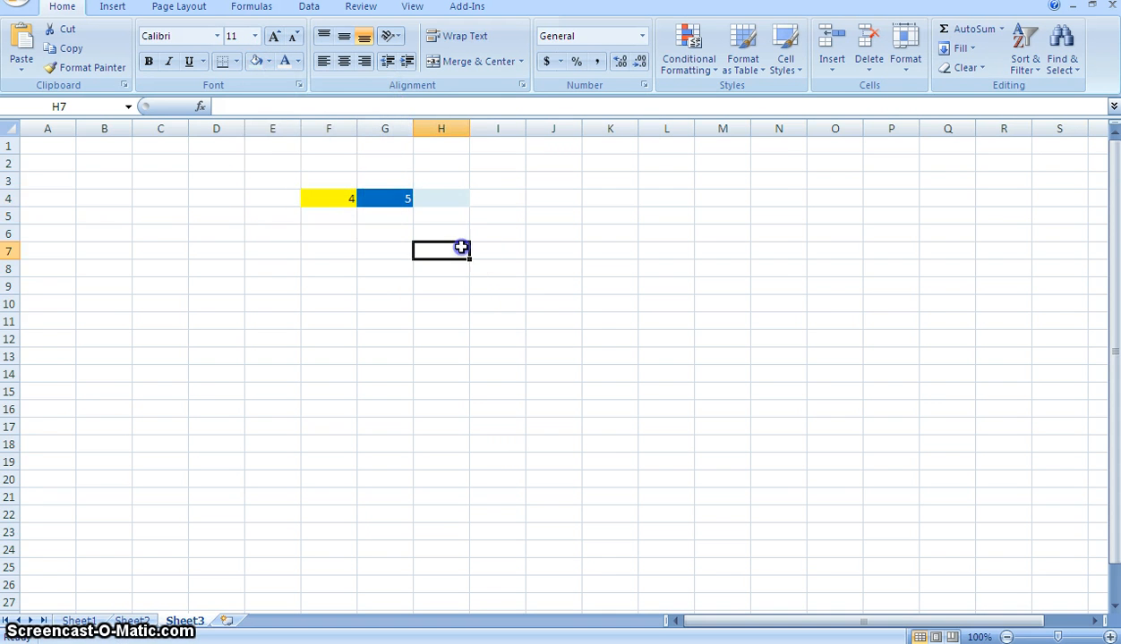
- Enter the formula =F4+G4 in cell H4 and reselect that cell
click(438, 197)
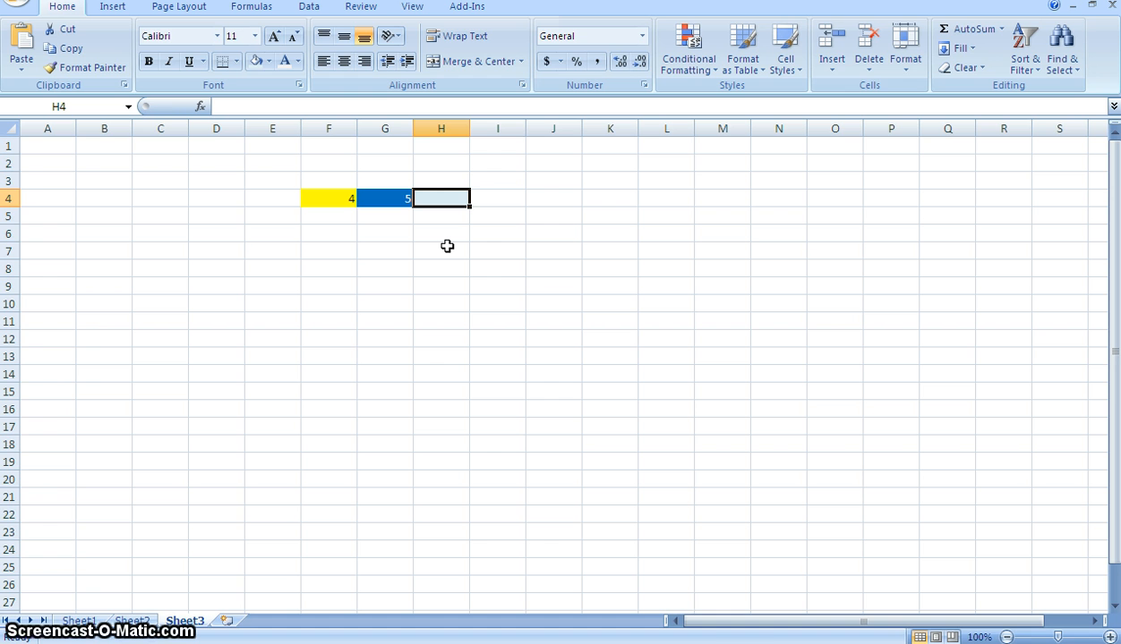
text(=)
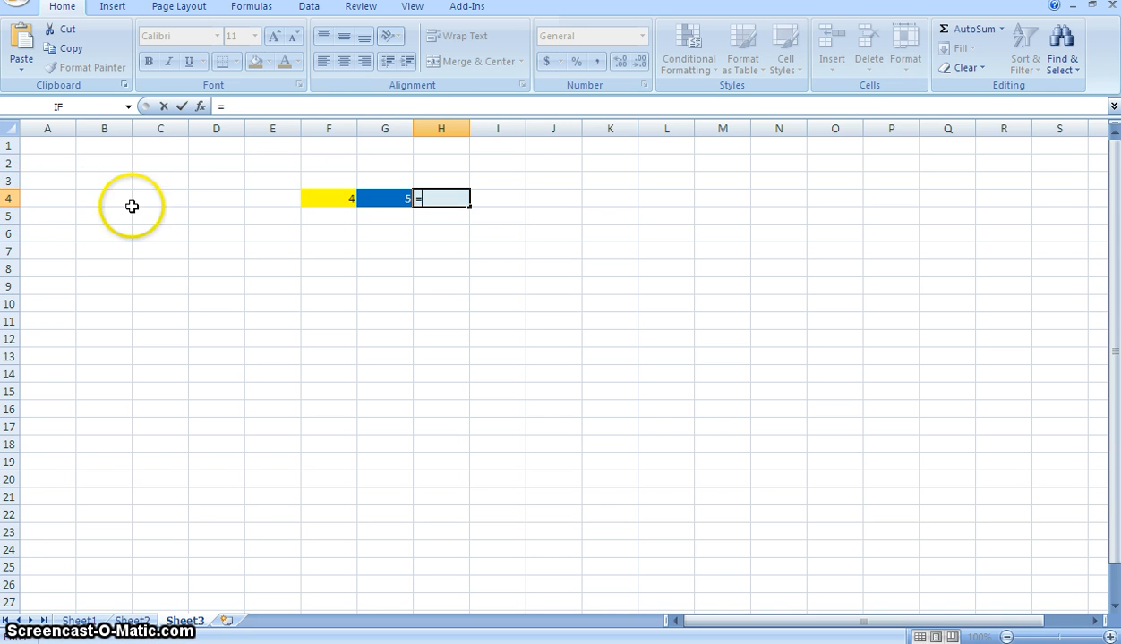
text(f)
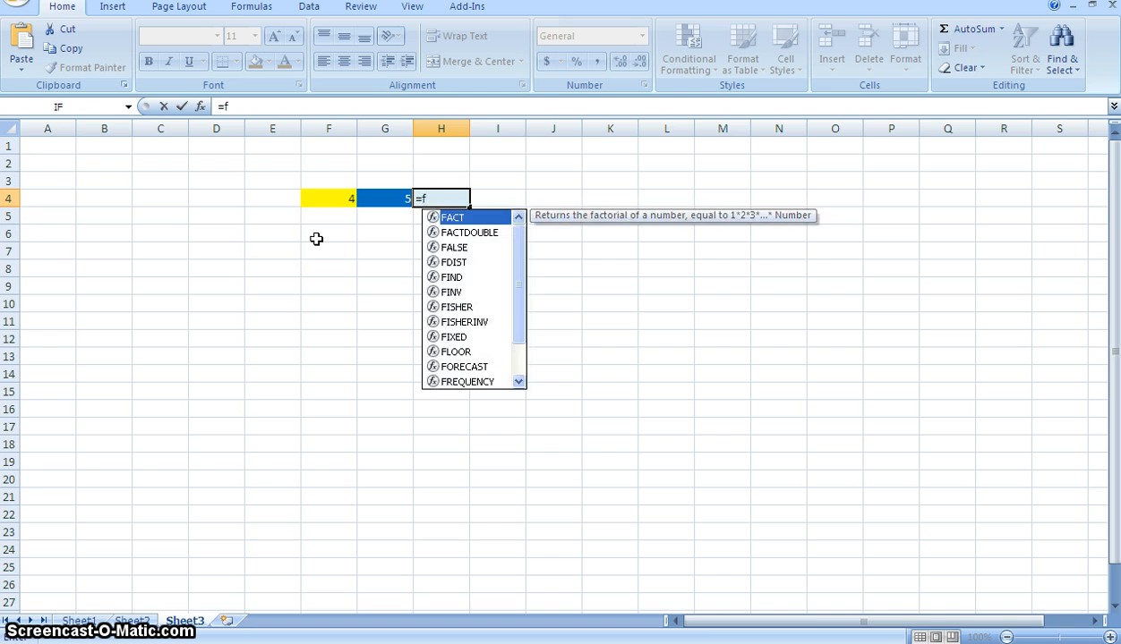
key(BackSpace)
text(F4)
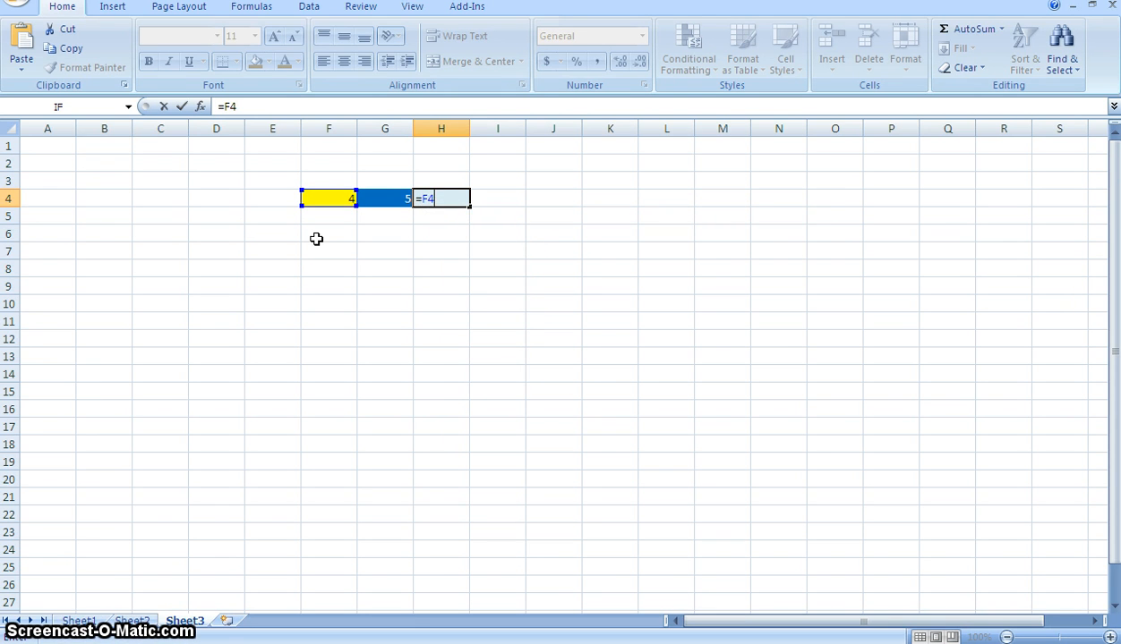
text(+)
text(G4)
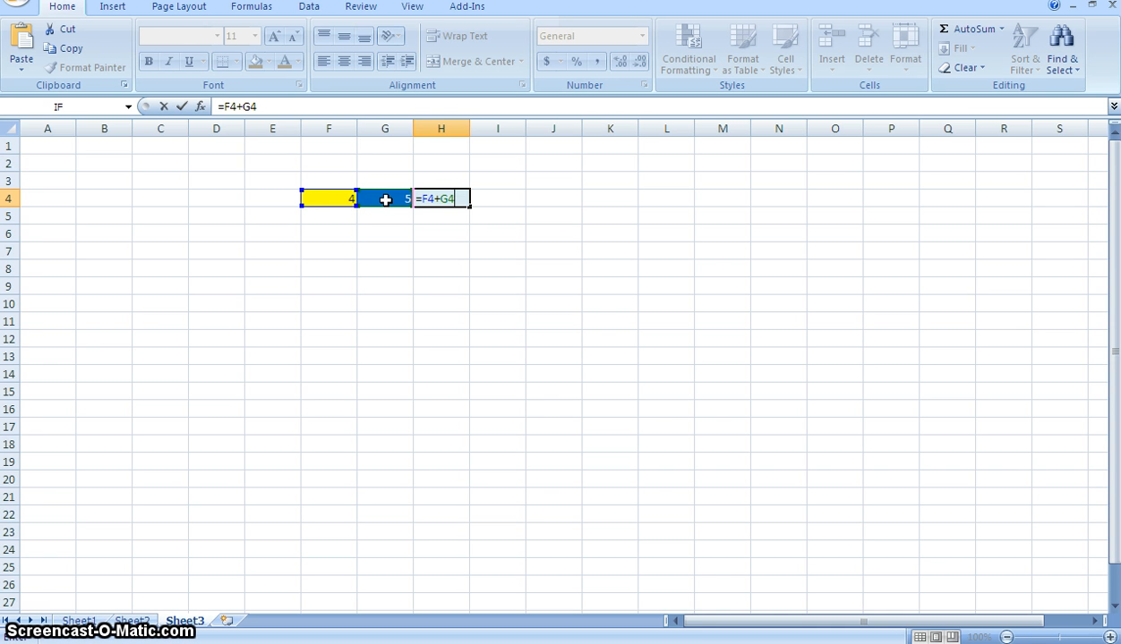
key(Return)
click(448, 195)
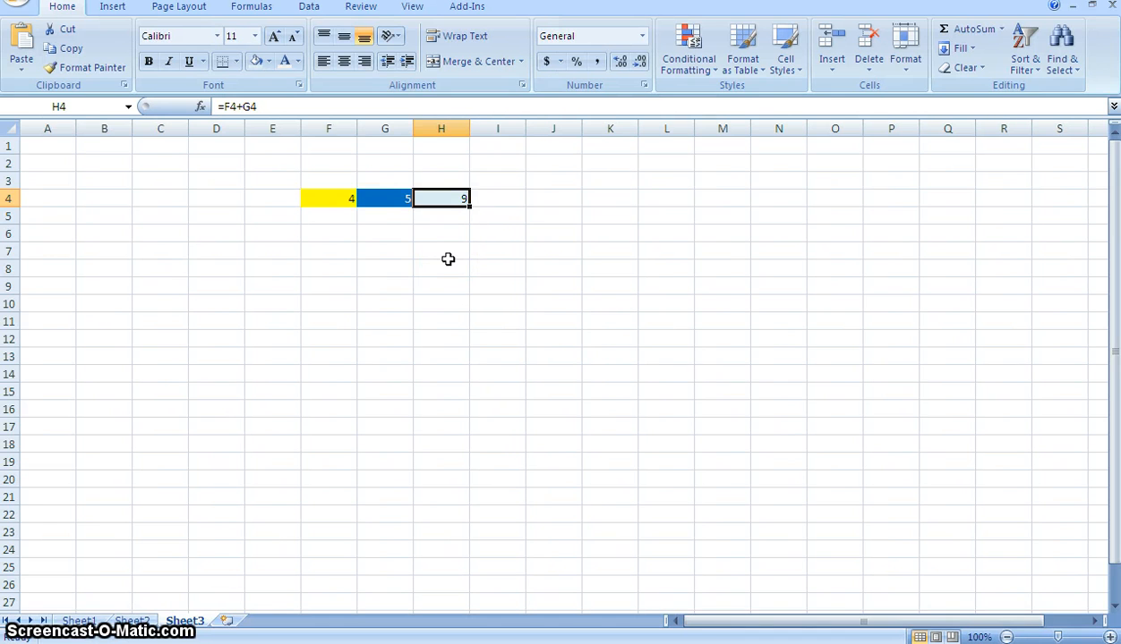
- Change the values in cells F4 and G4 to 10 each
click(352, 197)
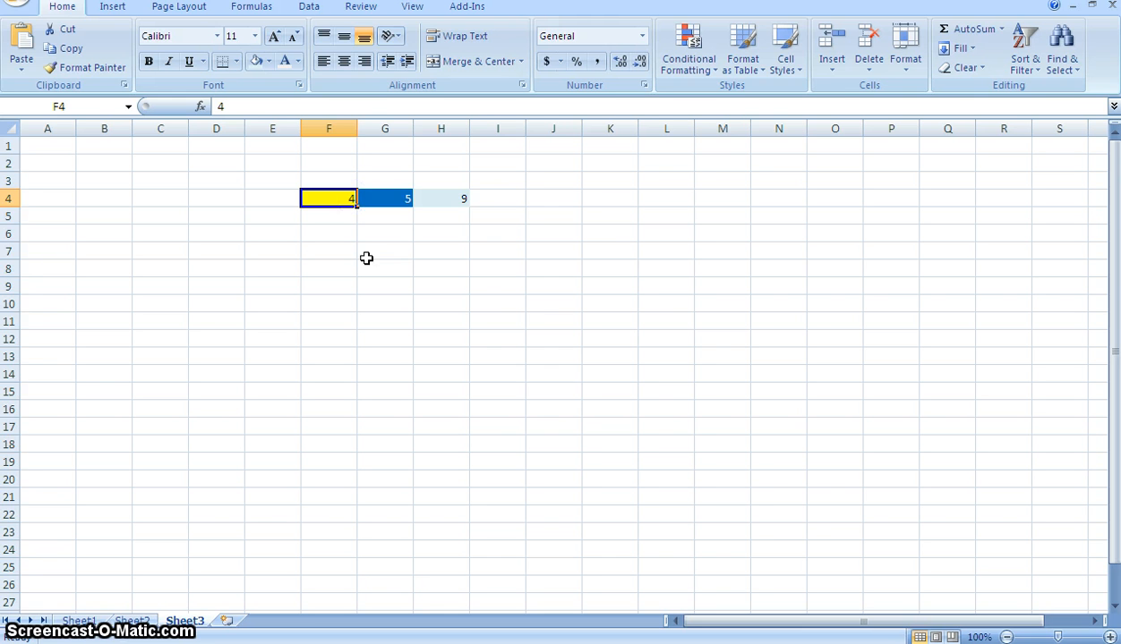
text(10)
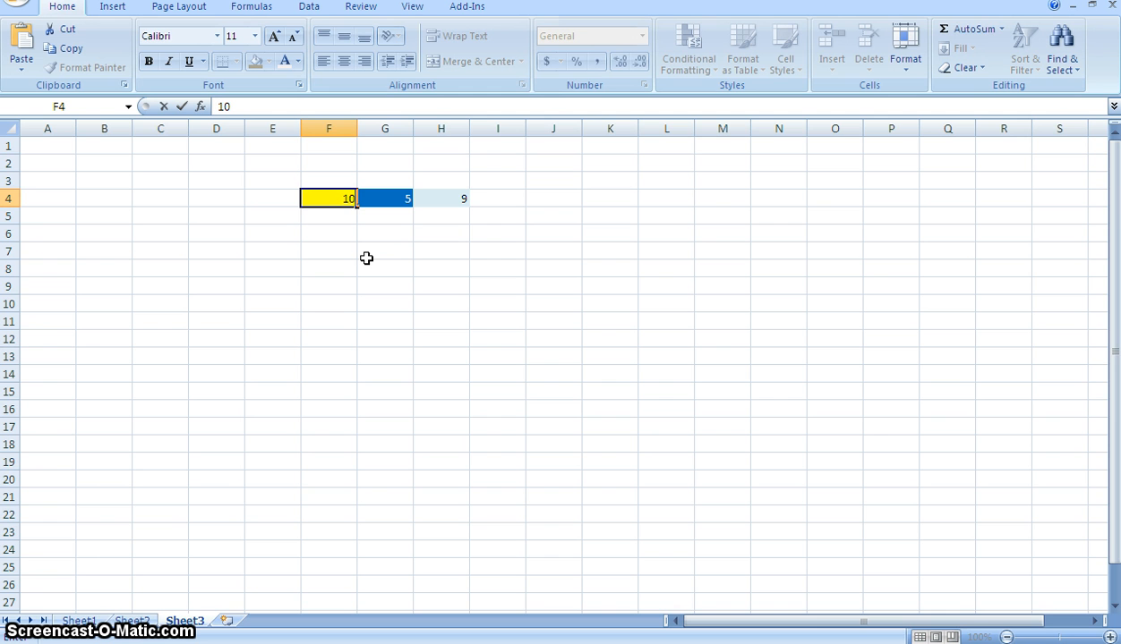
key(Tab)
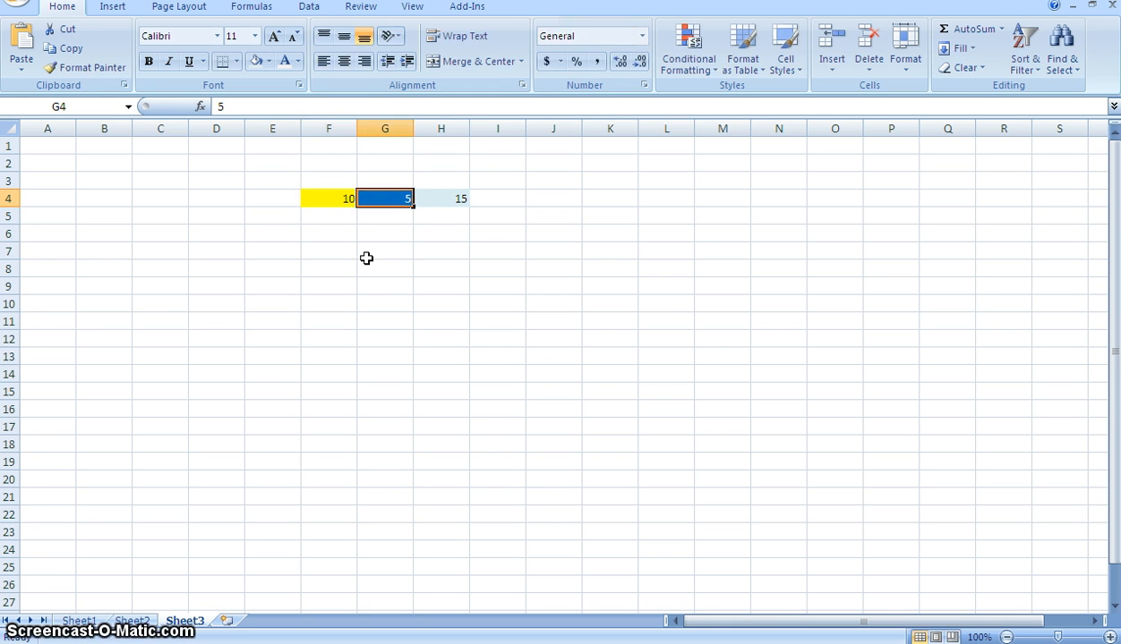
text(10)
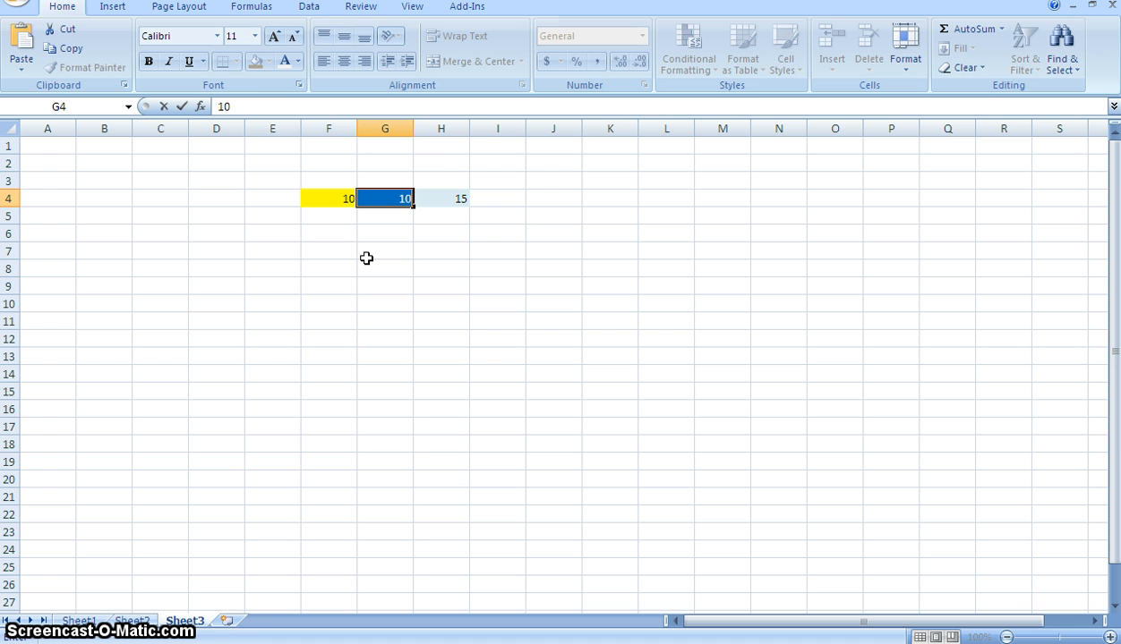
key(Return)
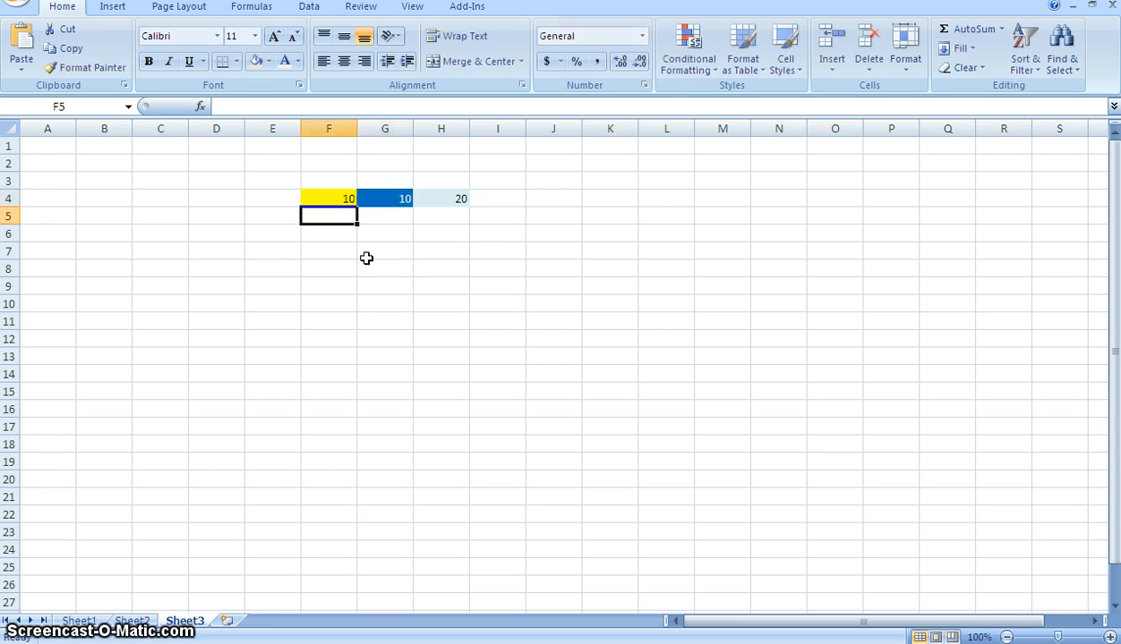
- Examine the formula in H4 against the values in its source cells F4 and G4
click(446, 197)
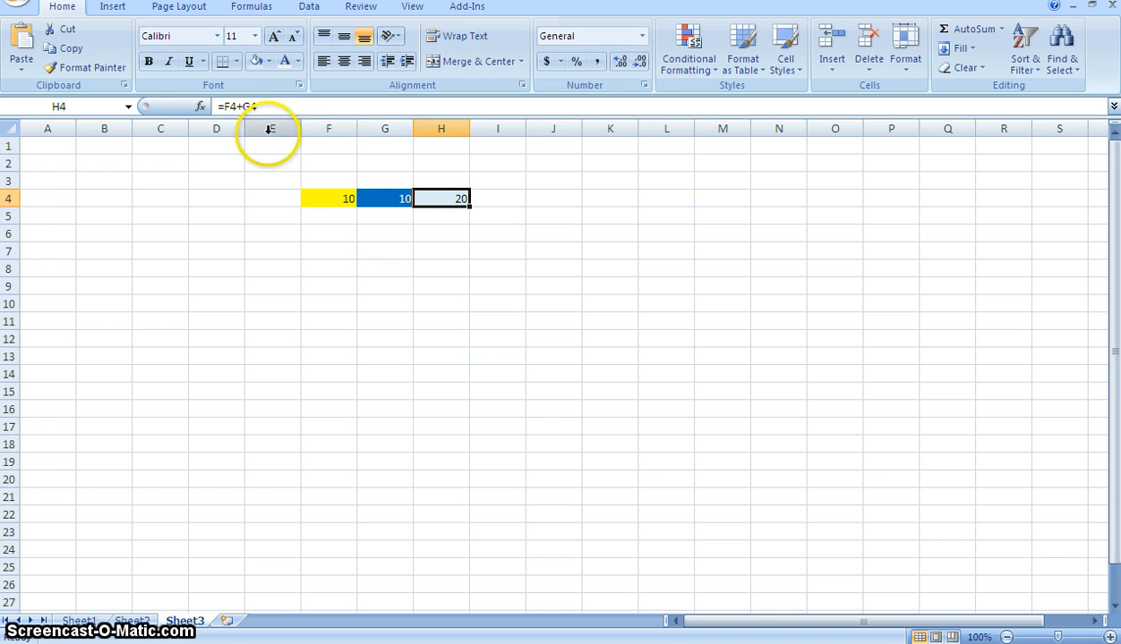
click(319, 209)
click(326, 198)
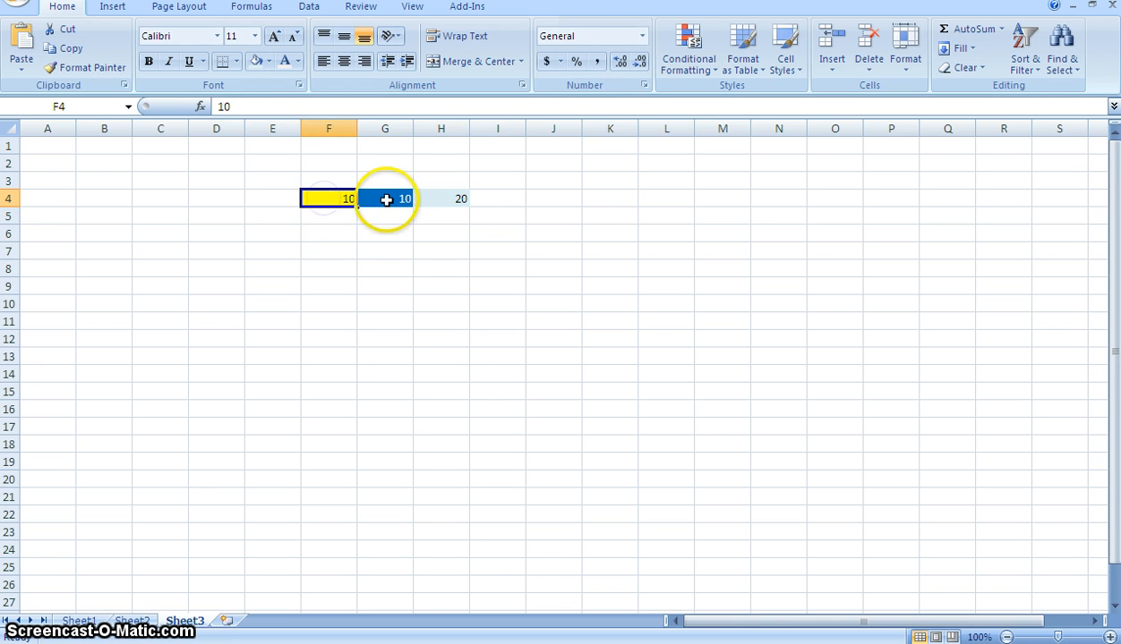
click(387, 198)
click(441, 198)
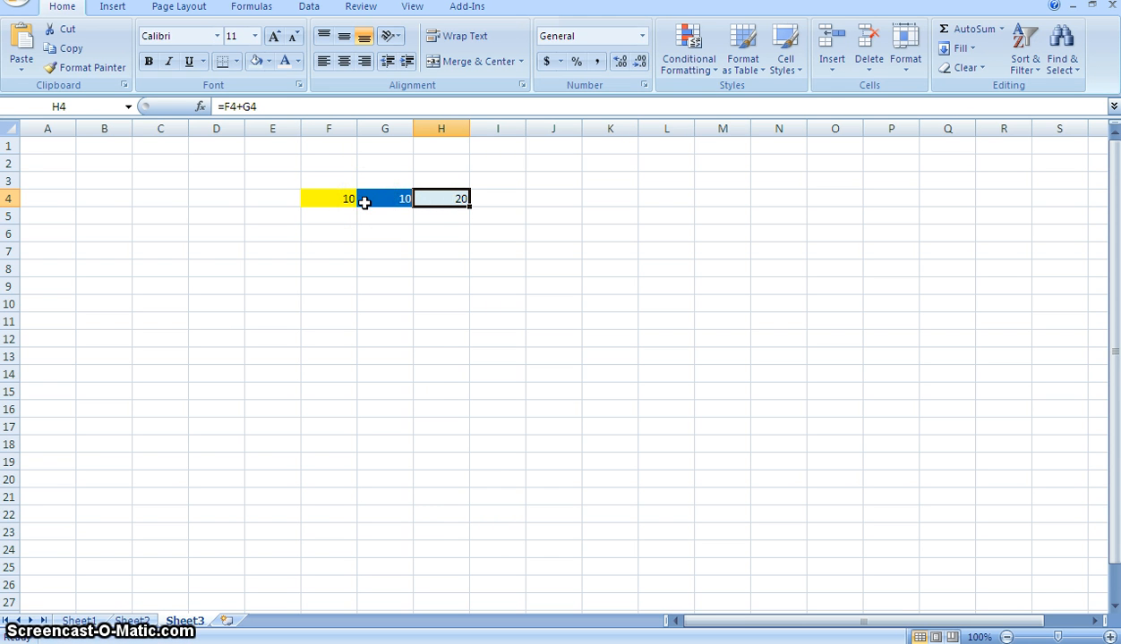
click(348, 199)
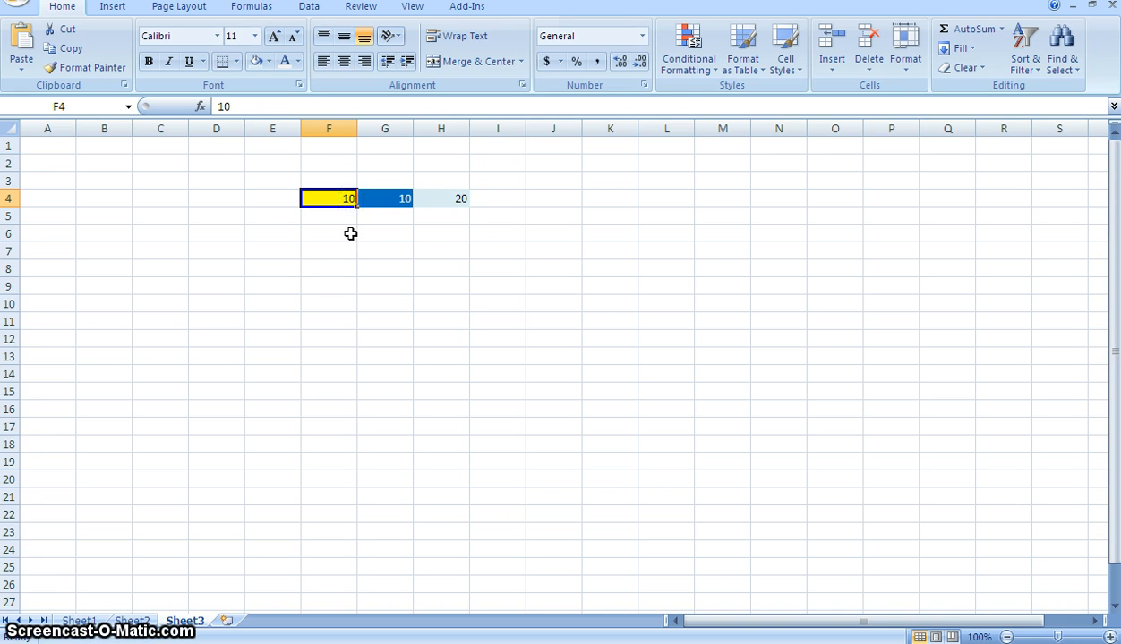
click(389, 201)
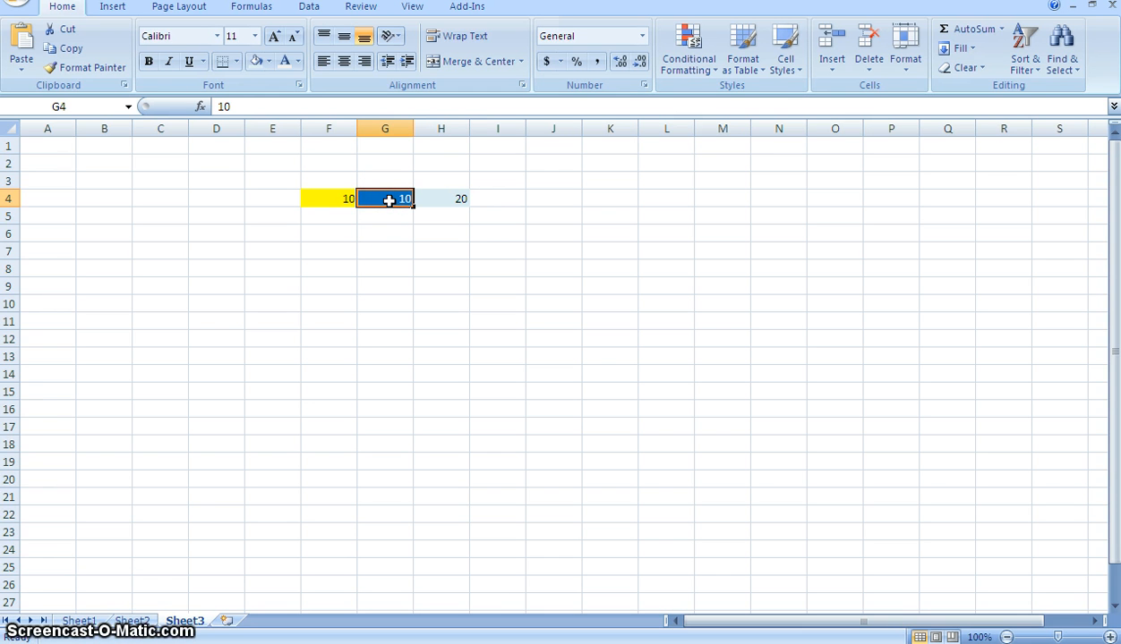
click(450, 199)
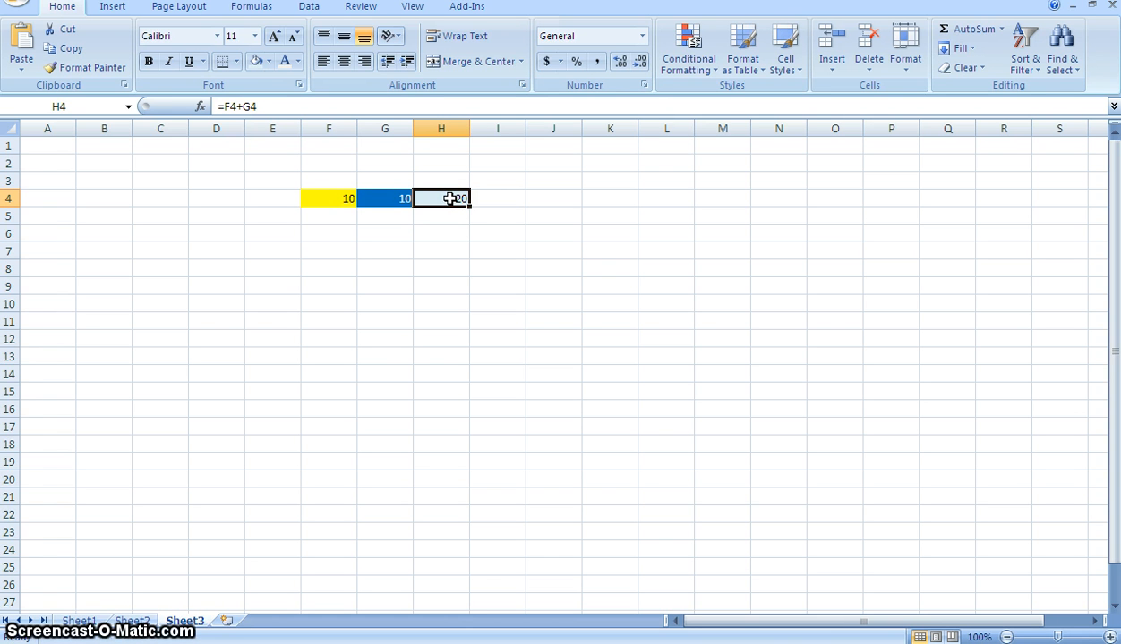
click(441, 201)
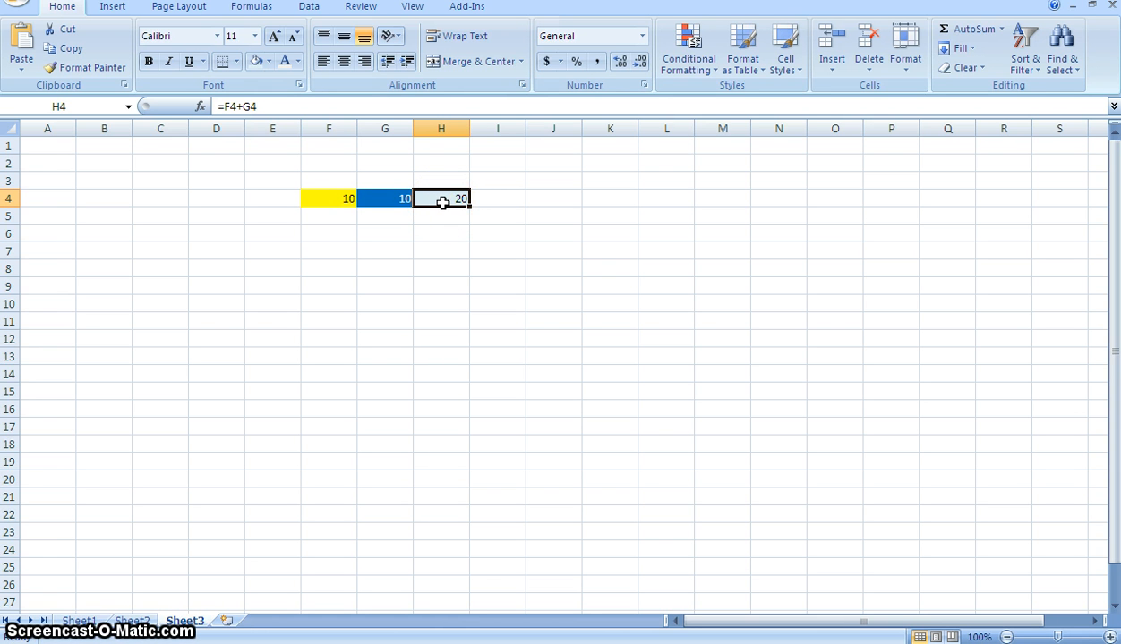
click(349, 199)
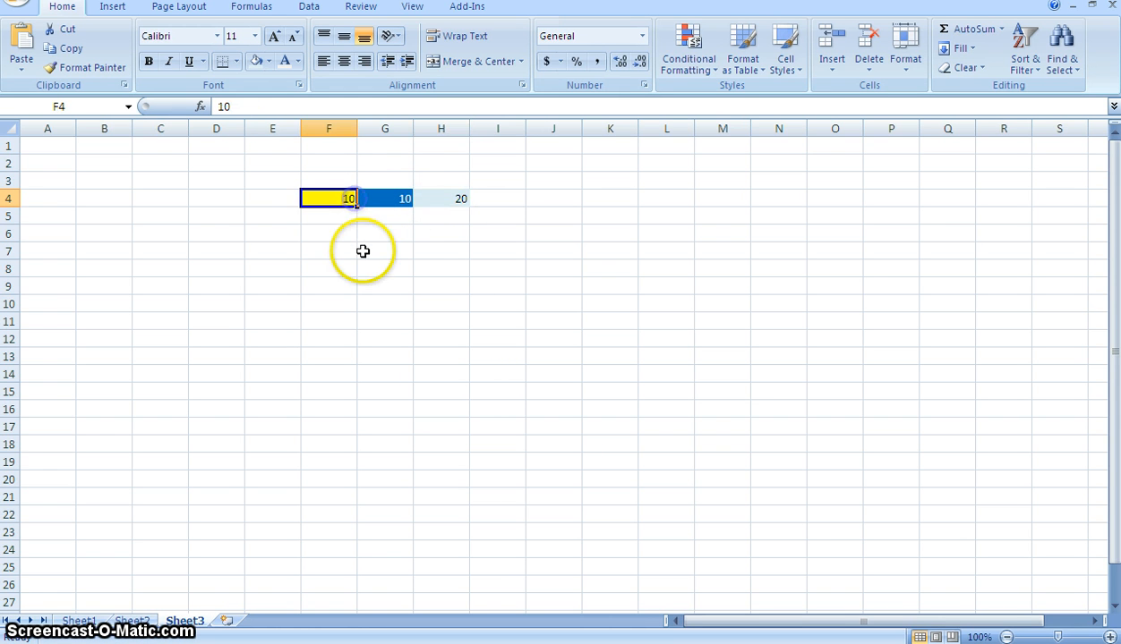
click(435, 200)
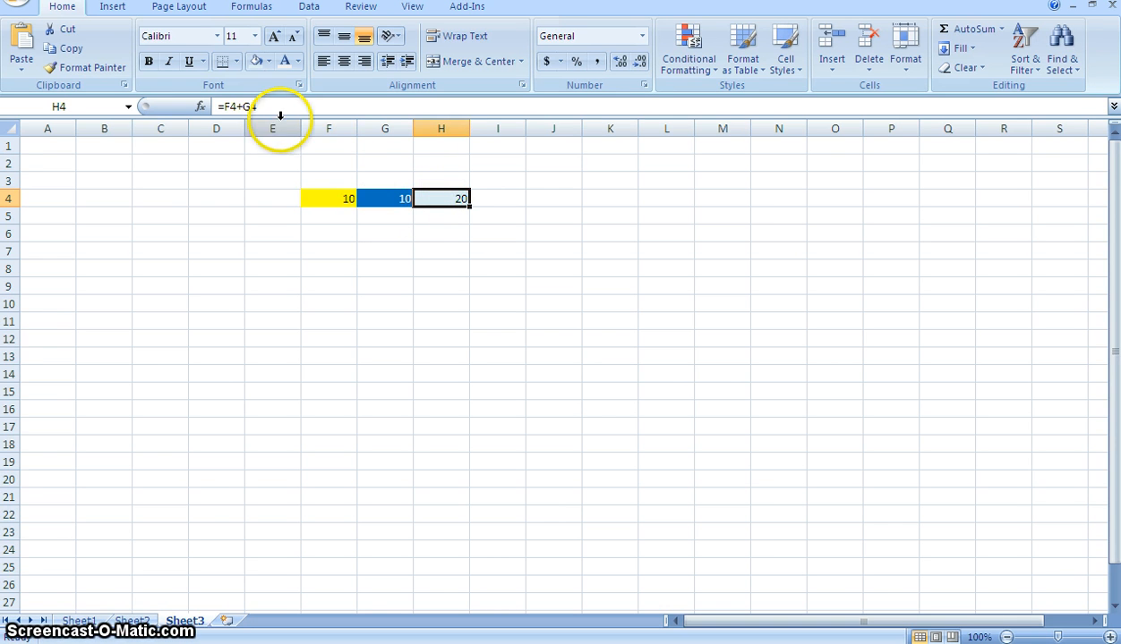